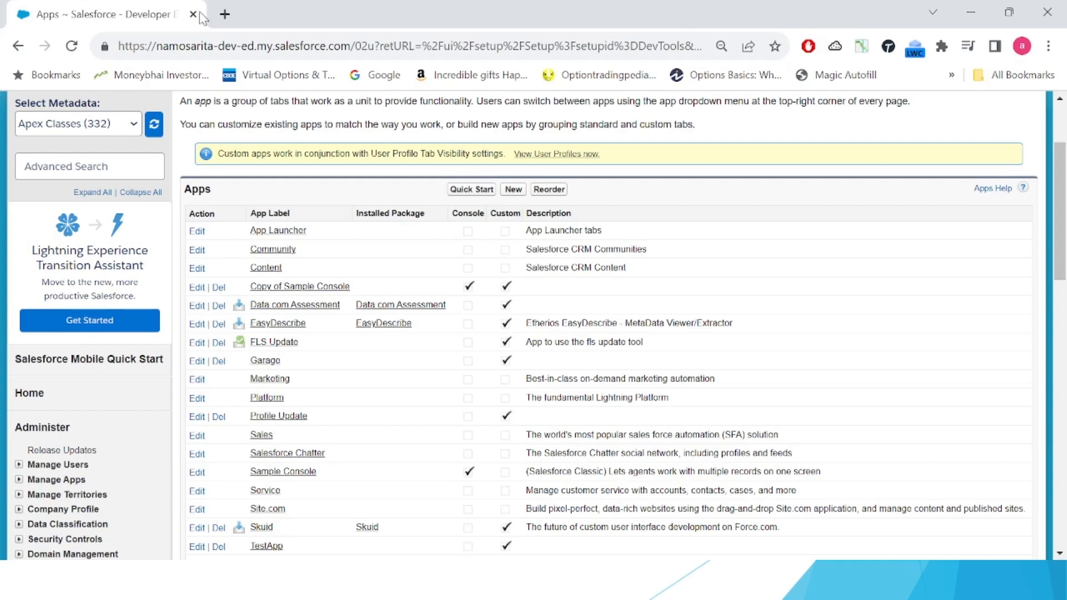
pyautogui.click(216, 49)
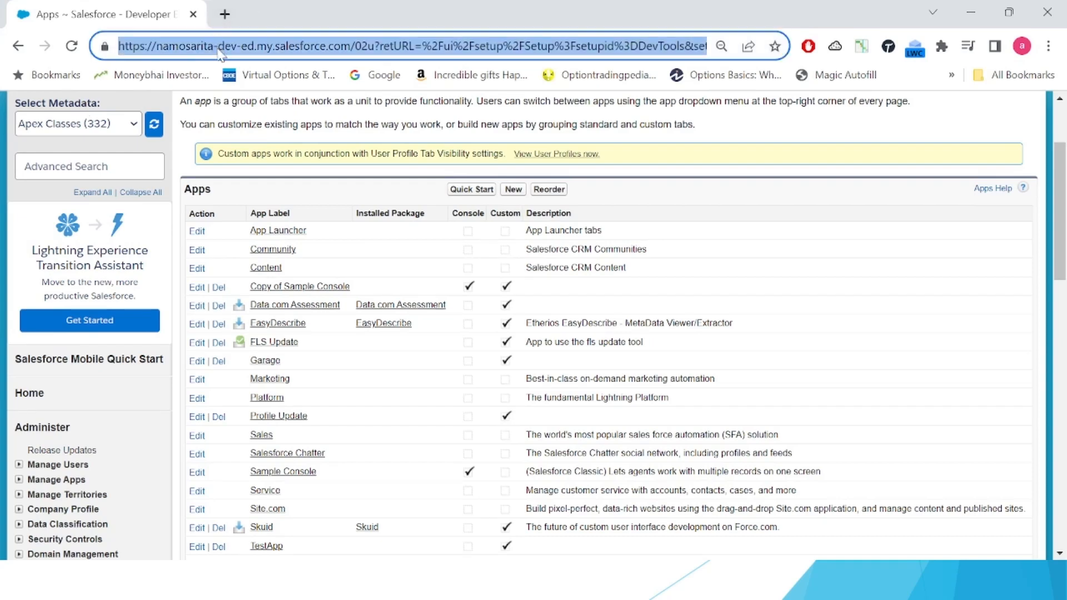
pyautogui.click(217, 47)
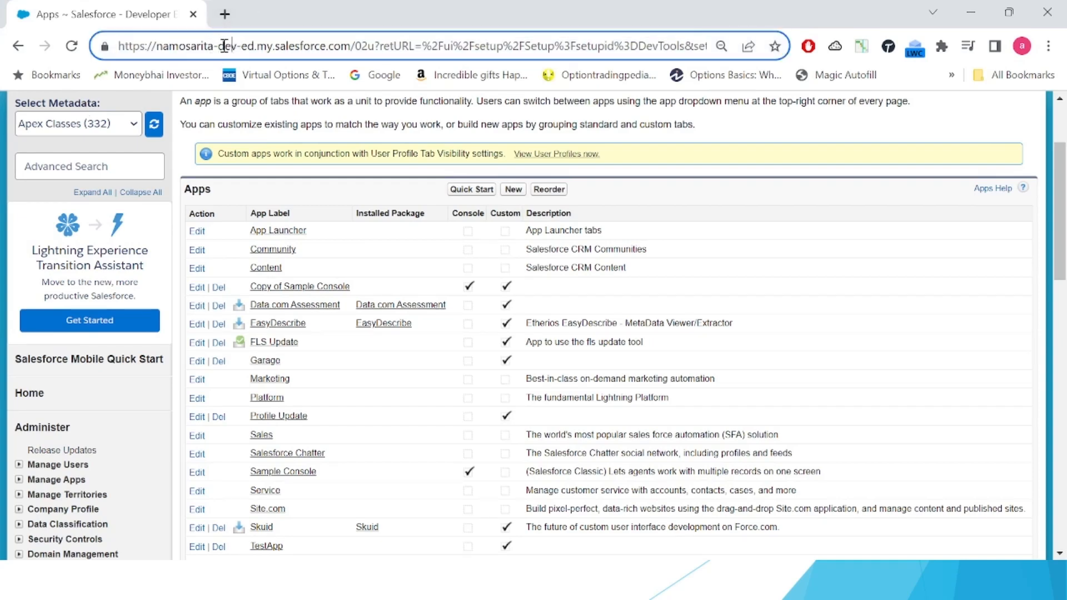
pyautogui.moveTo(232, 46); pyautogui.dragTo(156, 47)
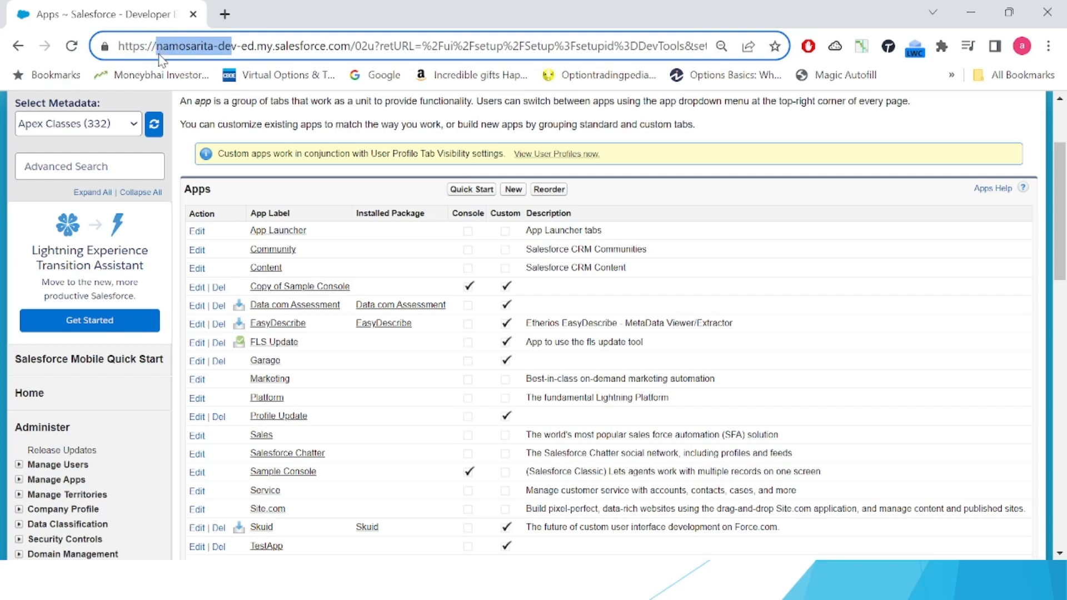
pyautogui.hotkey('alt', 'Tab')
pyautogui.hotkey('alt', 'Tab')
pyautogui.hotkey('alt', 'Tab')
pyautogui.hotkey('alt', 'Tab')
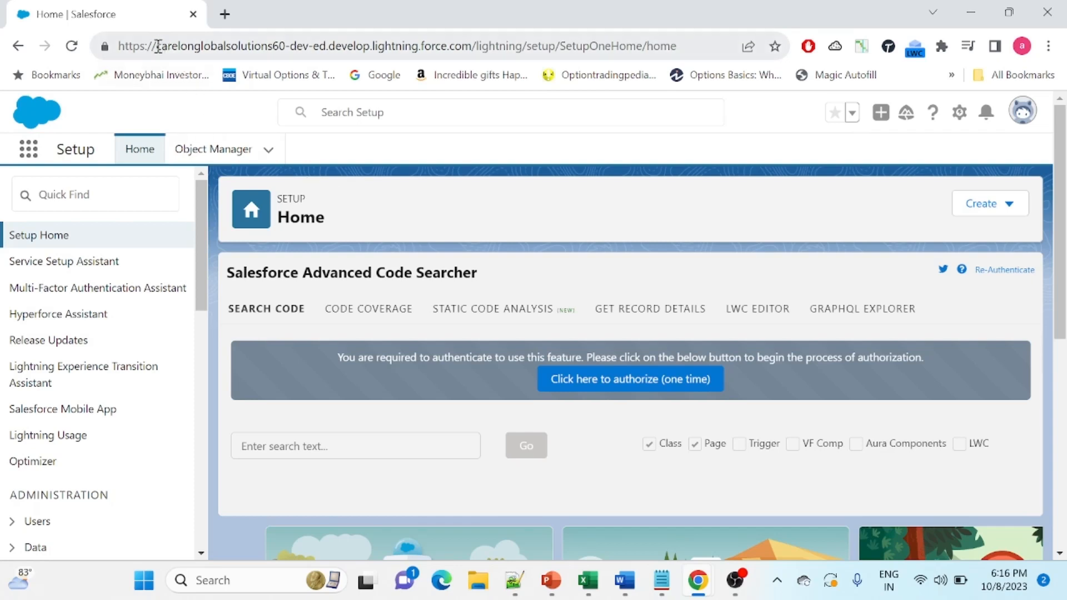
pyautogui.moveTo(157, 46); pyautogui.dragTo(299, 42)
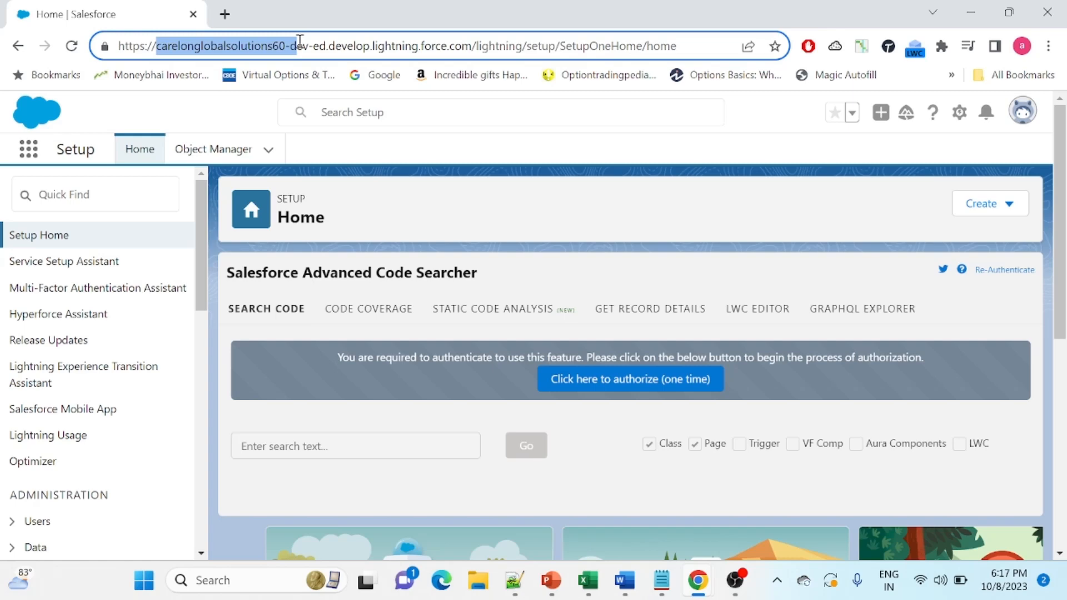
pyautogui.hotkey('alt', 'Tab')
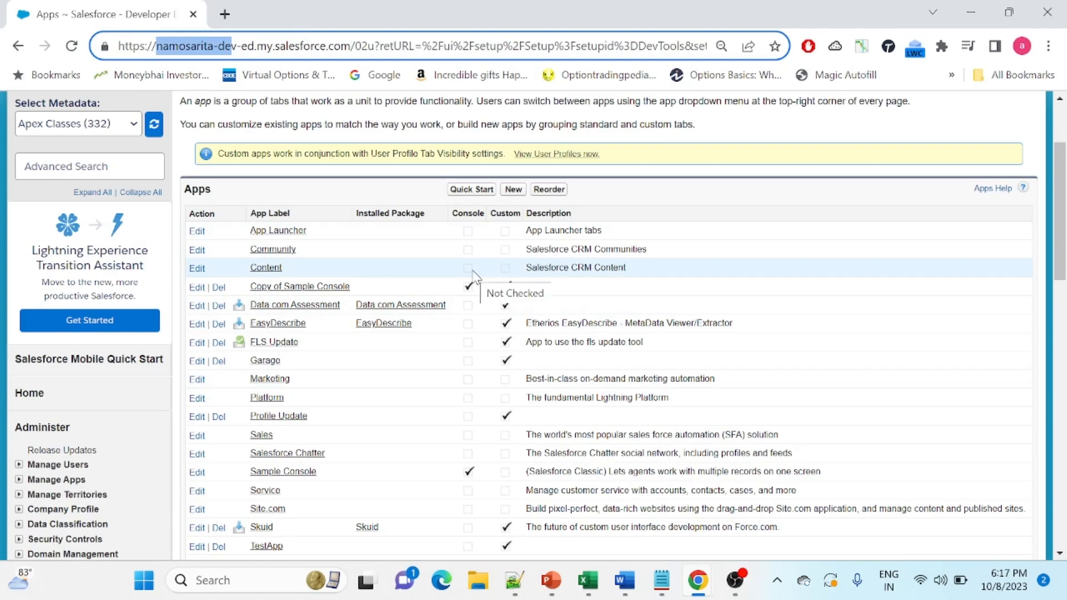
# Step: Search Quick Find for 'apps', open the Apps page, and open the SampleApp connected app
pyautogui.click(404, 251)
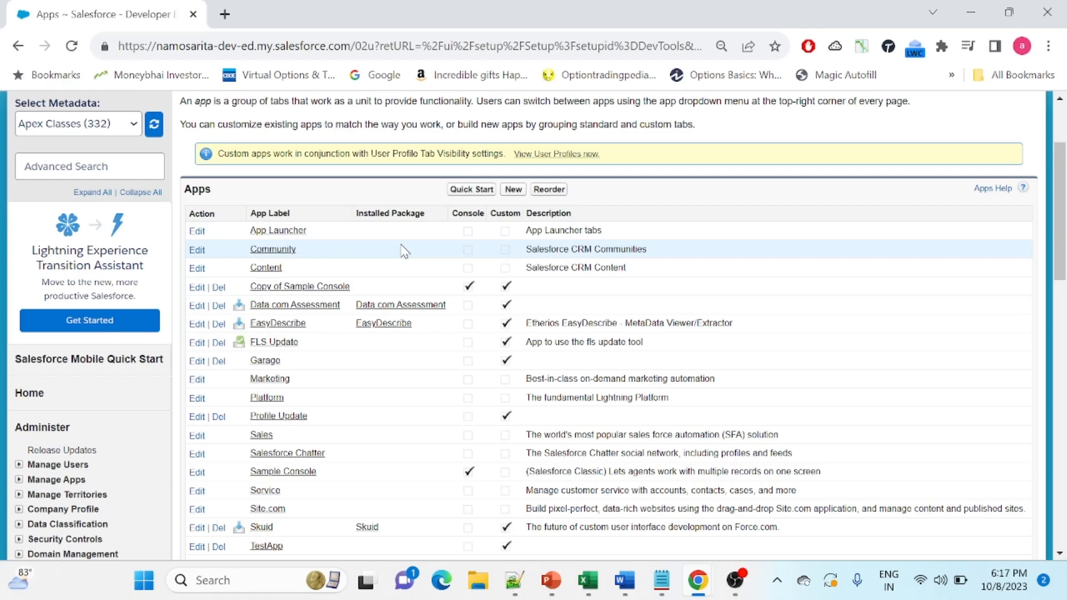
pyautogui.moveTo(1065, 182); pyautogui.dragTo(1045, 144)
pyautogui.click(100, 197)
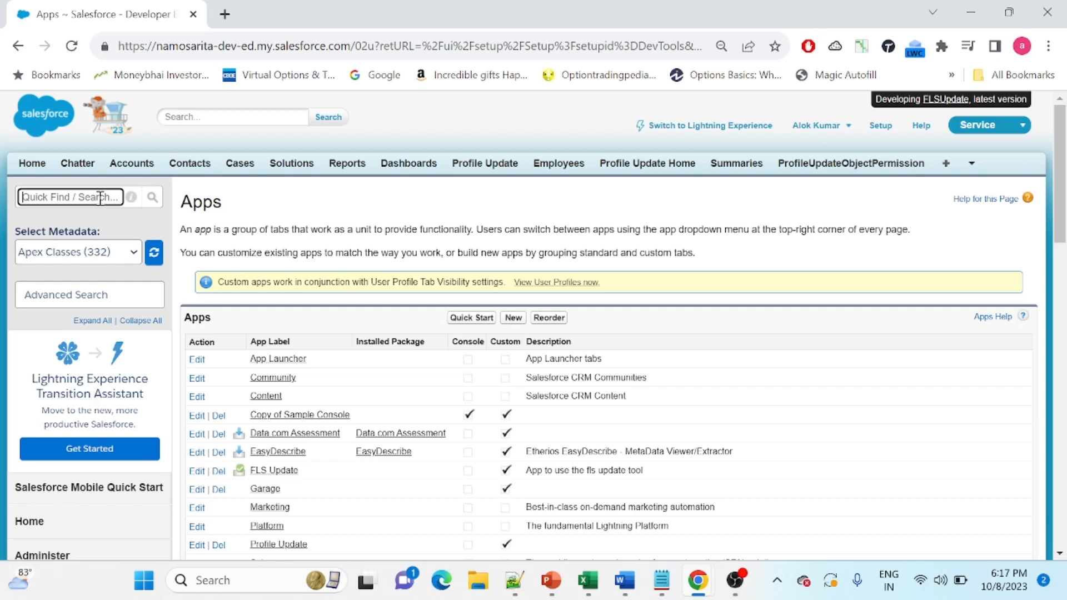
pyautogui.write('connected')
pyautogui.press('BackSpace')
pyautogui.press('BackSpace')
pyautogui.press('BackSpace')
pyautogui.press('BackSpace')
pyautogui.press('BackSpace')
pyautogui.press('BackSpace')
pyautogui.press('BackSpace')
pyautogui.press('BackSpace')
pyautogui.press('BackSpace')
pyautogui.write('apps')
pyautogui.click(50, 557)
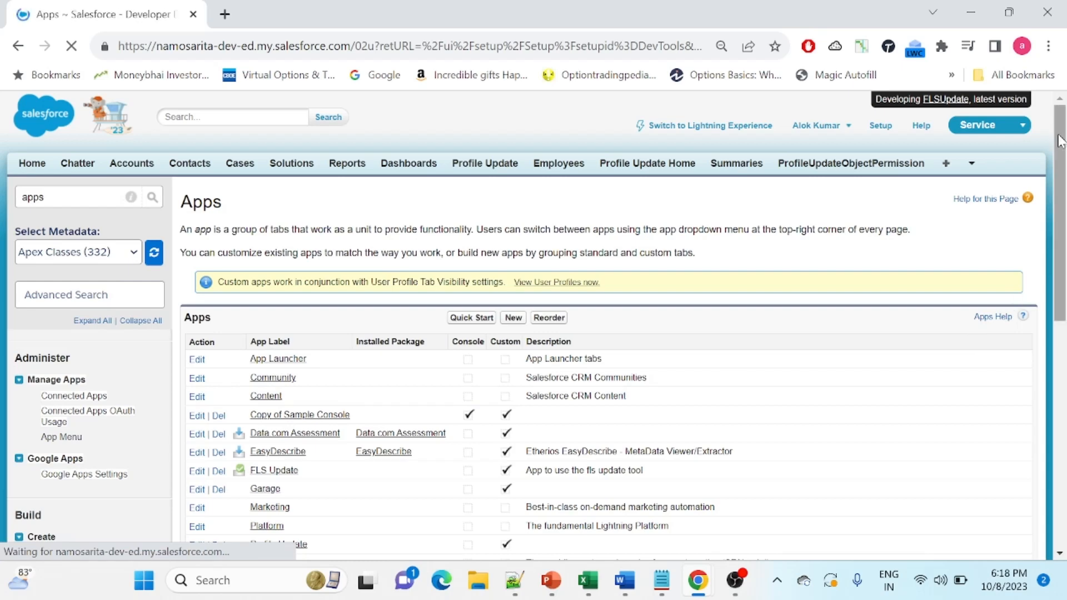
pyautogui.moveTo(1062, 140); pyautogui.dragTo(1059, 190)
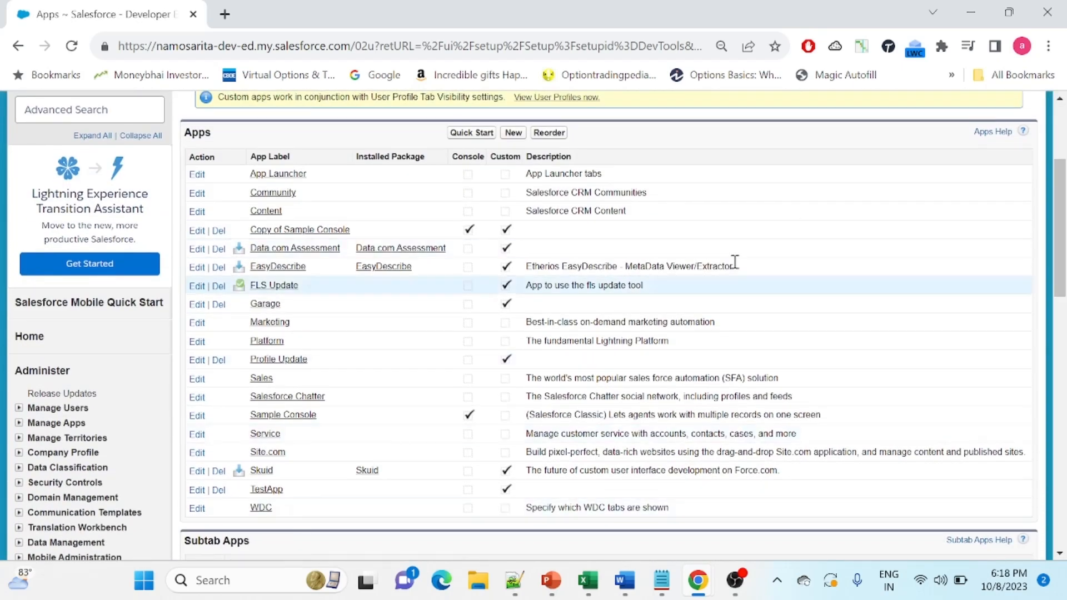
pyautogui.moveTo(1062, 183); pyautogui.dragTo(1064, 289)
pyautogui.click(276, 351)
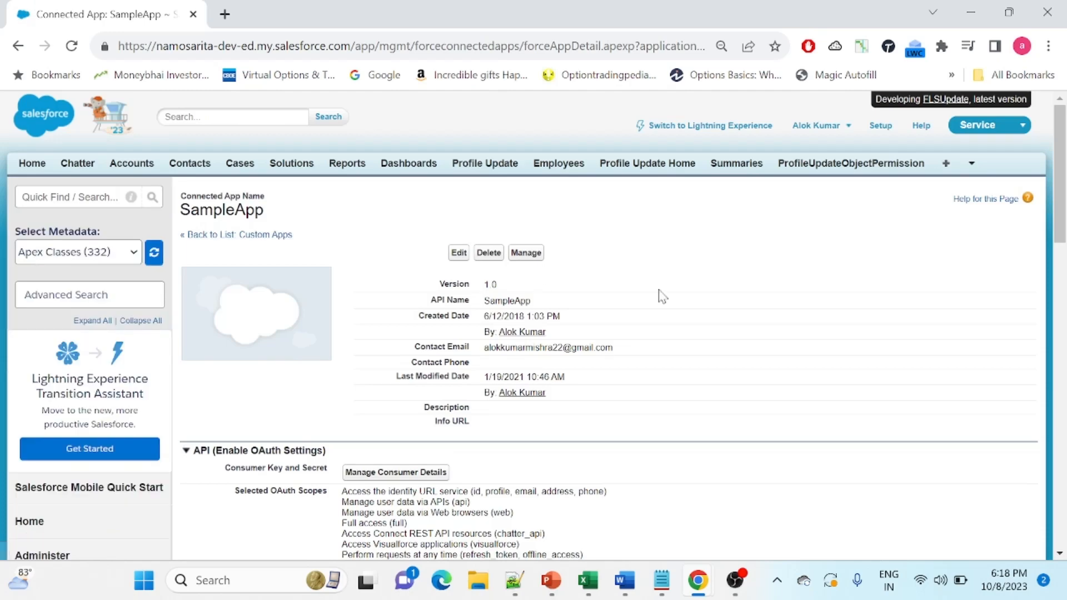
# Step: Reveal SampleApp's consumer key and secret by submitting the emailed verification code
pyautogui.moveTo(1064, 180); pyautogui.dragTo(1063, 243)
pyautogui.click(380, 258)
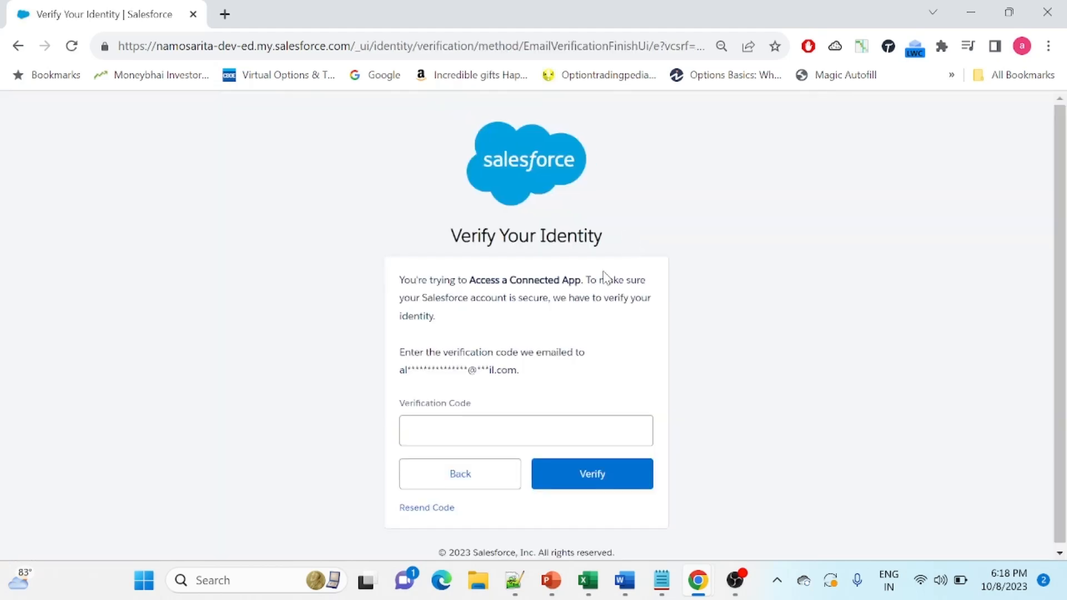
pyautogui.click(524, 437)
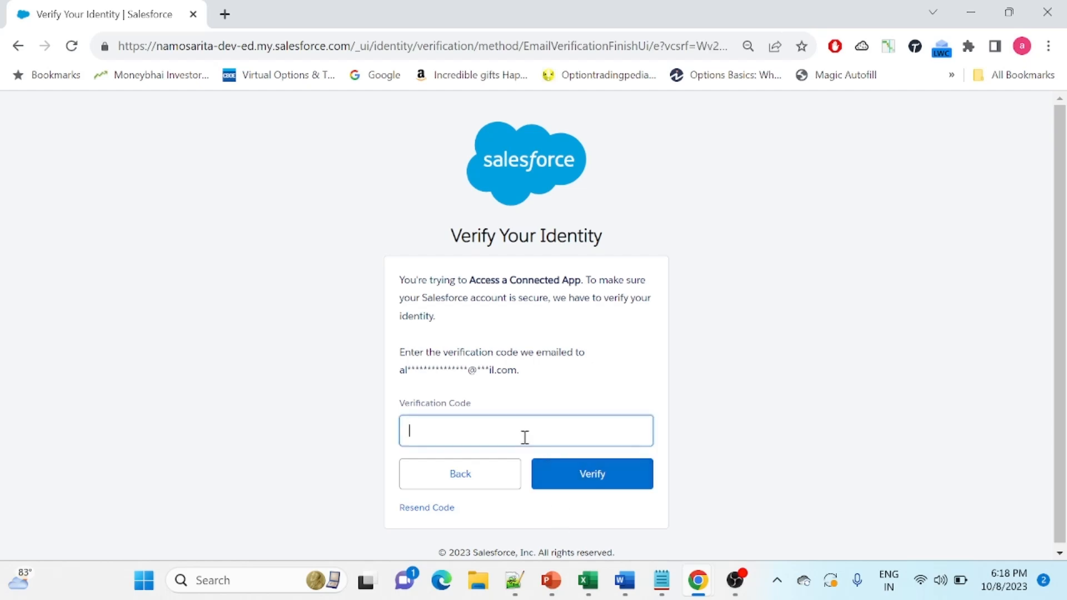
pyautogui.click(578, 472)
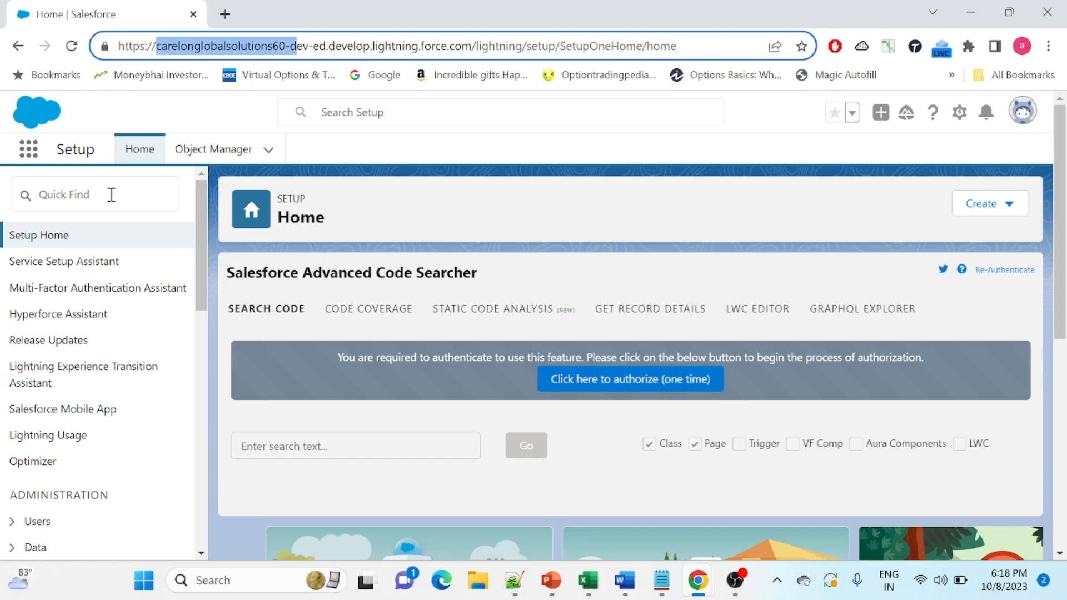
# Step: Search the other org's Quick Find for 'auth.' and open Auth. Providers
pyautogui.click(111, 195)
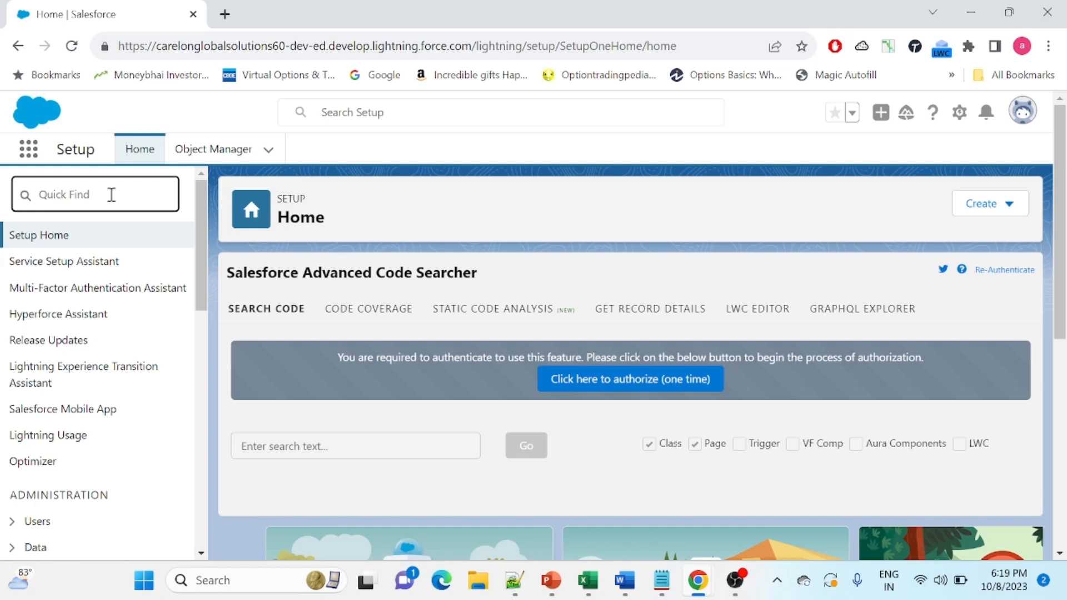
pyautogui.write('auth.')
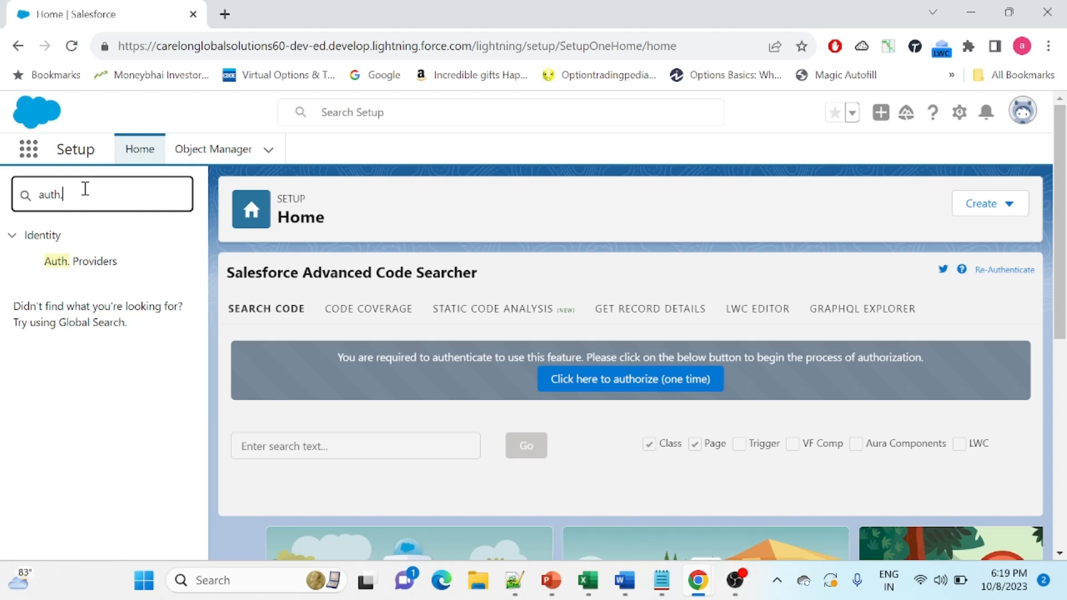
pyautogui.click(89, 266)
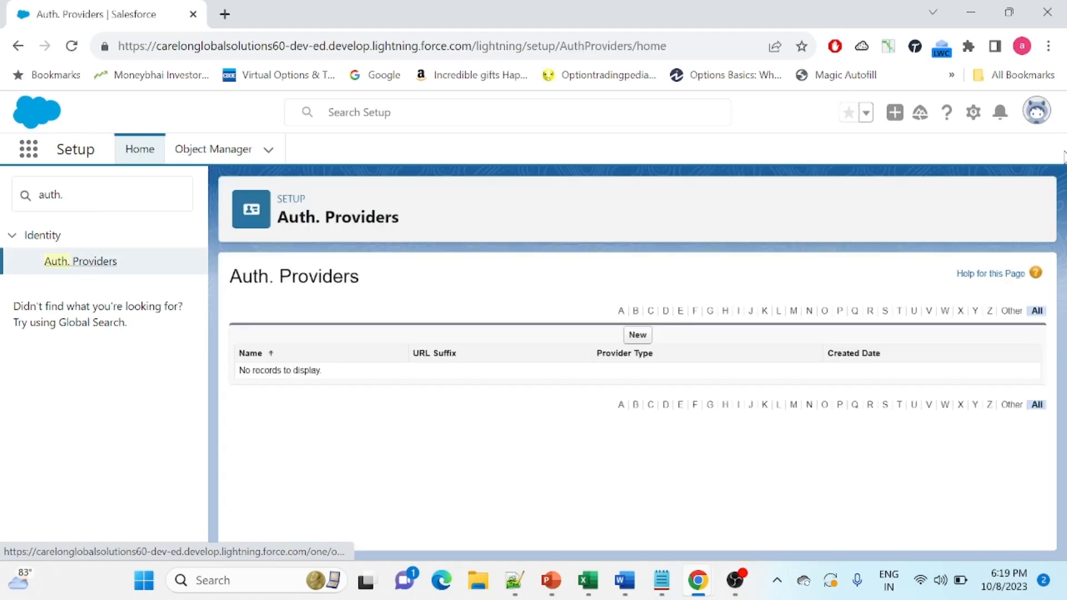
# Step: Create a new auth provider of type Salesforce with Name and URL Suffix 'demoprovider'
pyautogui.click(638, 337)
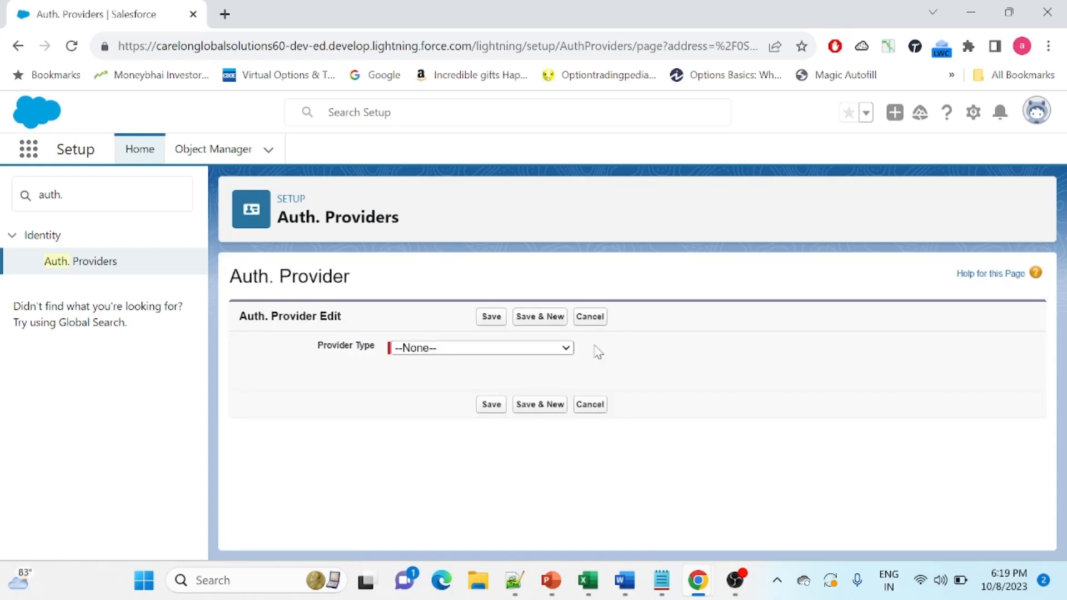
pyautogui.click(487, 351)
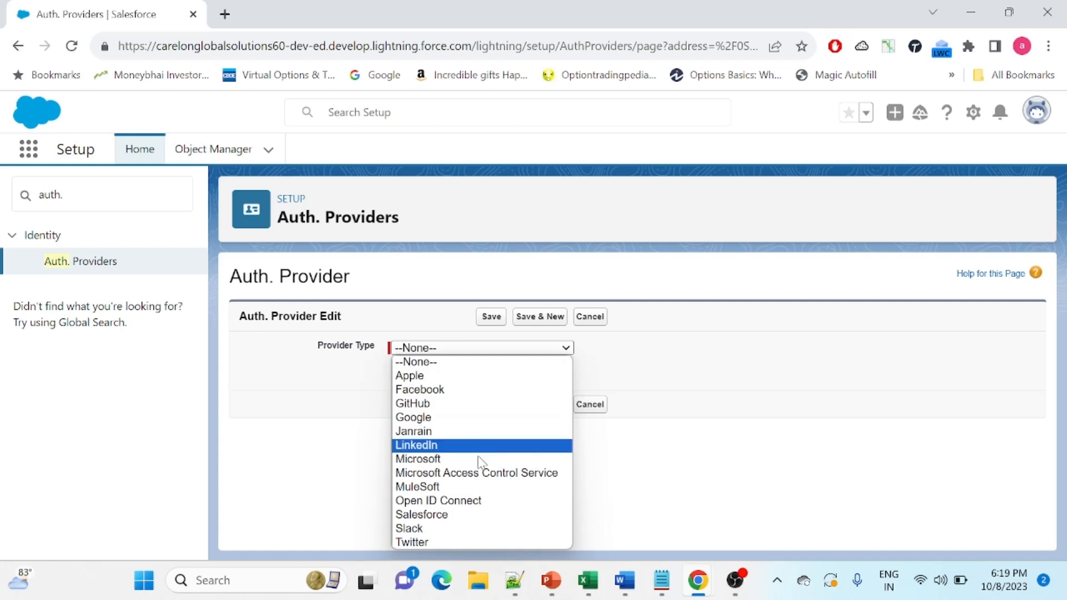
pyautogui.click(481, 516)
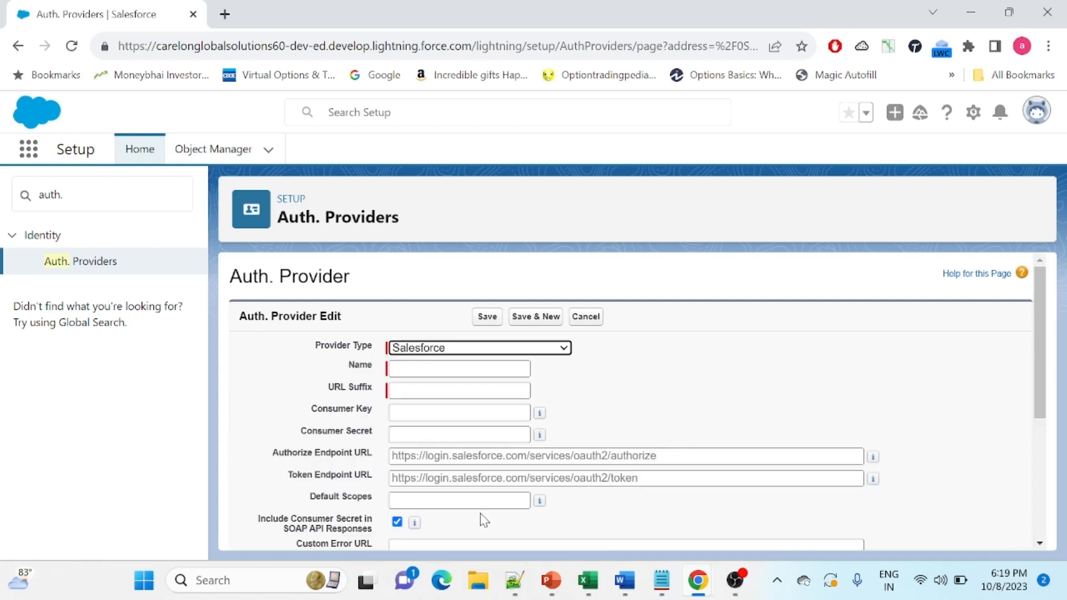
pyautogui.moveTo(1037, 282); pyautogui.dragTo(1039, 319)
pyautogui.click(460, 296)
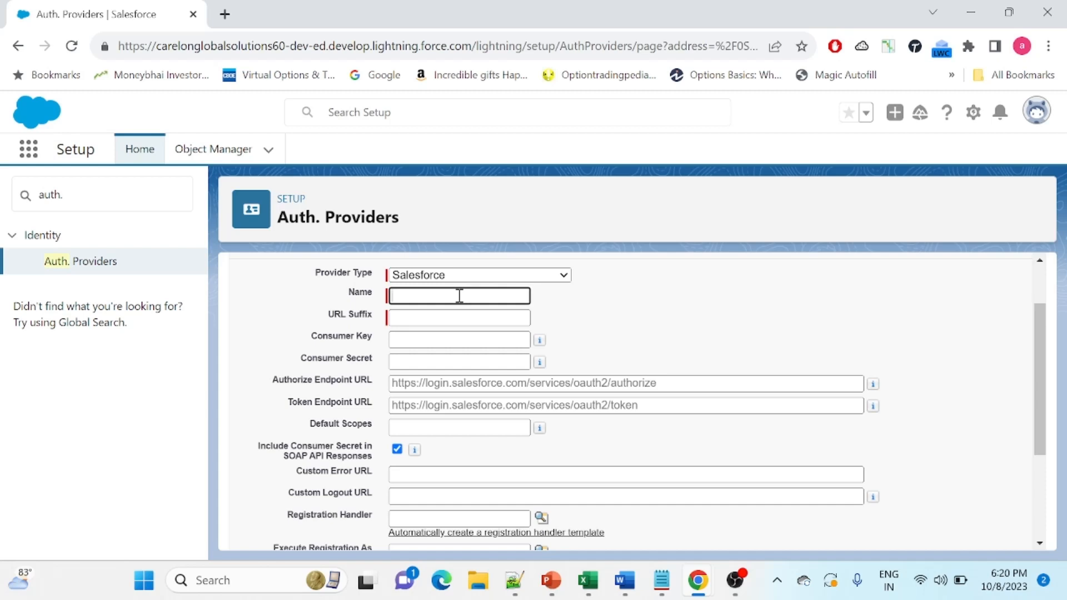
pyautogui.write('demoprovider')
pyautogui.click(428, 316)
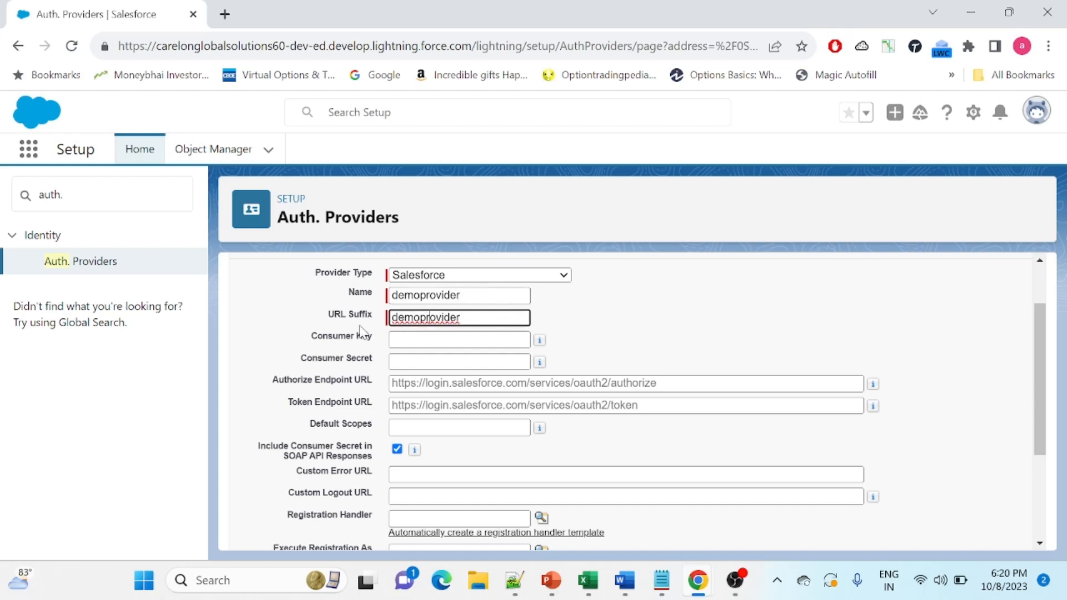
# Step: Paste SampleApp's consumer key into the provider's Consumer Key field
pyautogui.click(401, 337)
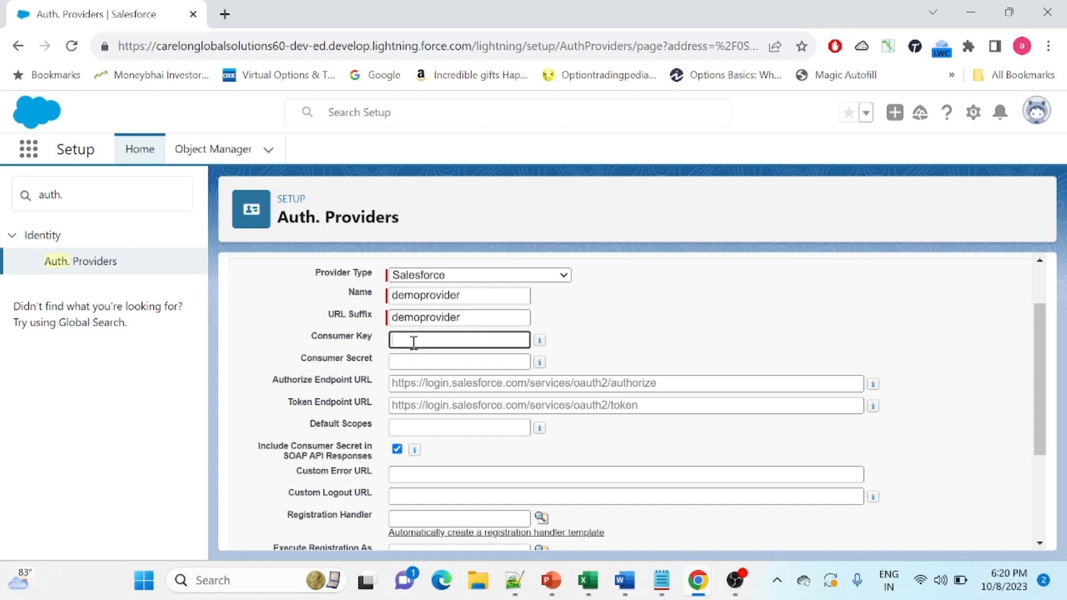
pyautogui.hotkey('alt', 'Tab')
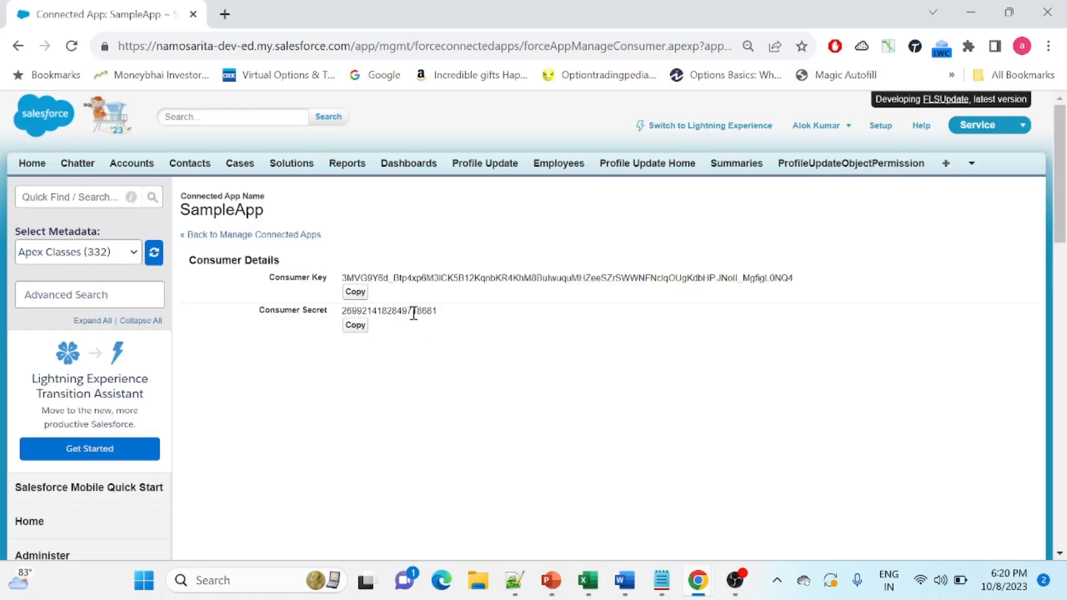
pyautogui.click(355, 292)
pyautogui.hotkey('alt', 'Tab')
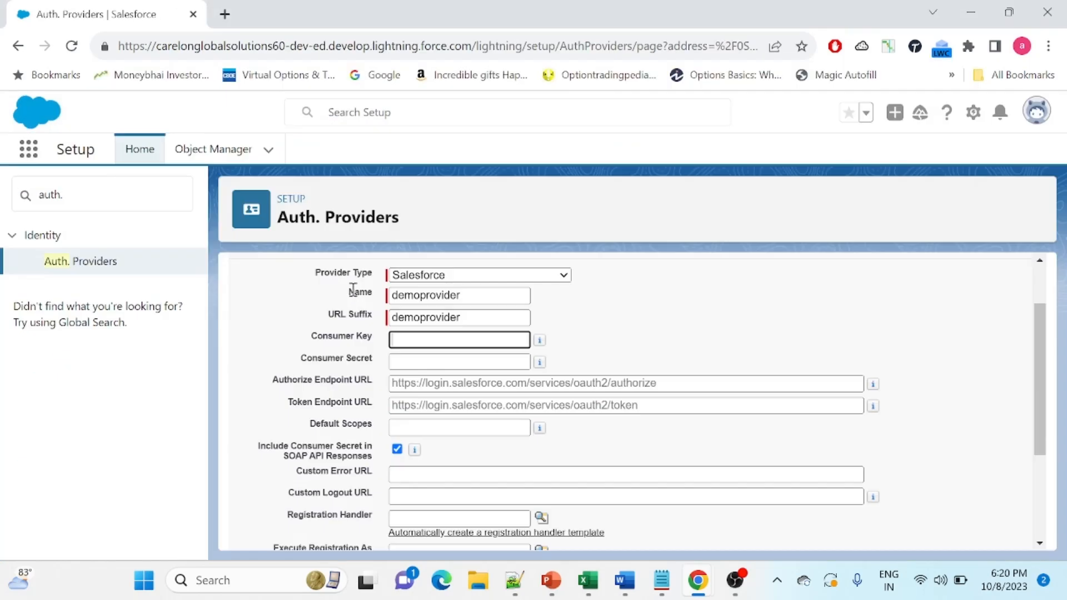
pyautogui.hotkey('ctrl', 'v')
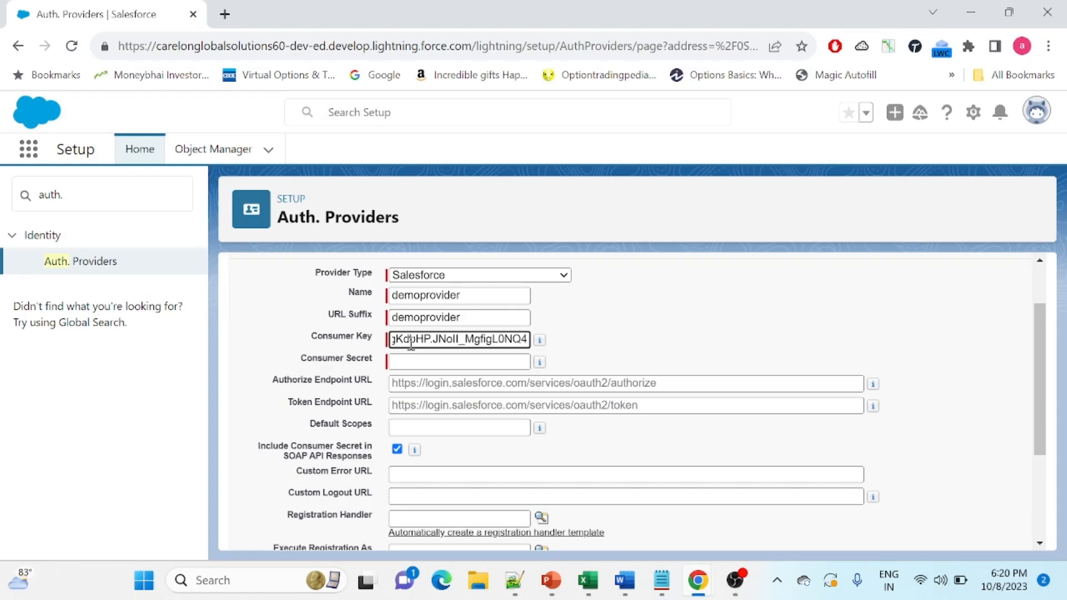
# Step: Paste SampleApp's consumer secret into the provider's Consumer Secret field
pyautogui.click(412, 362)
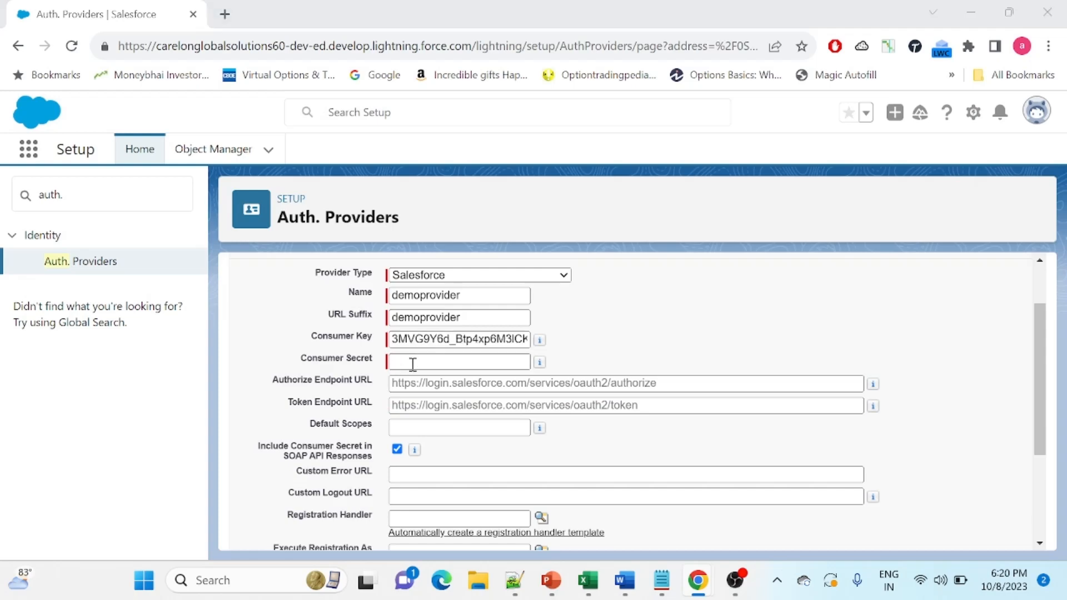
pyautogui.hotkey('alt', 'Tab')
pyautogui.click(357, 328)
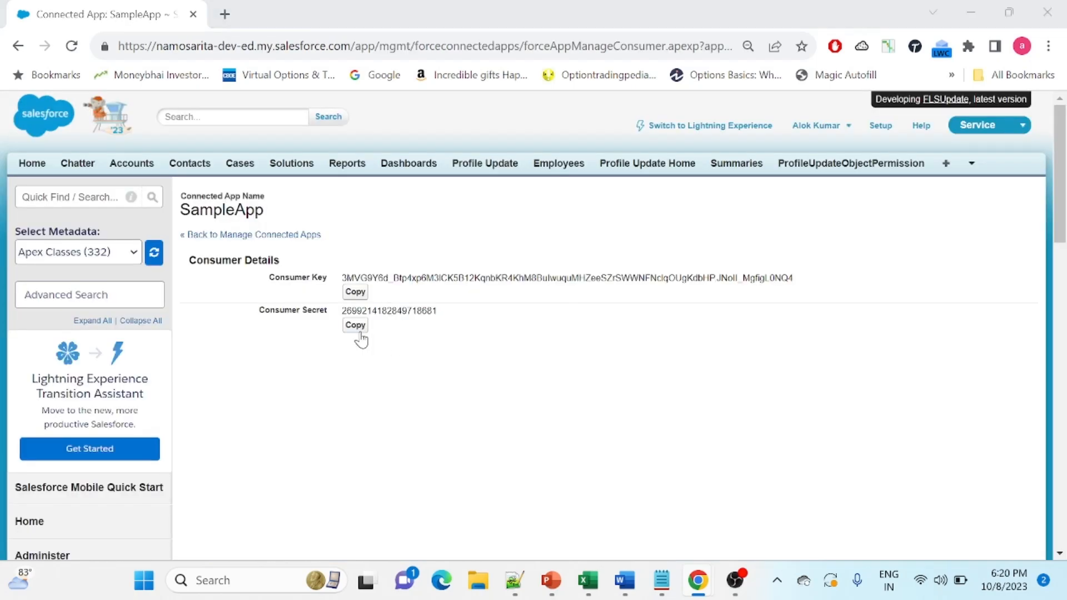
pyautogui.hotkey('alt', 'Tab')
pyautogui.hotkey('ctrl', 'v')
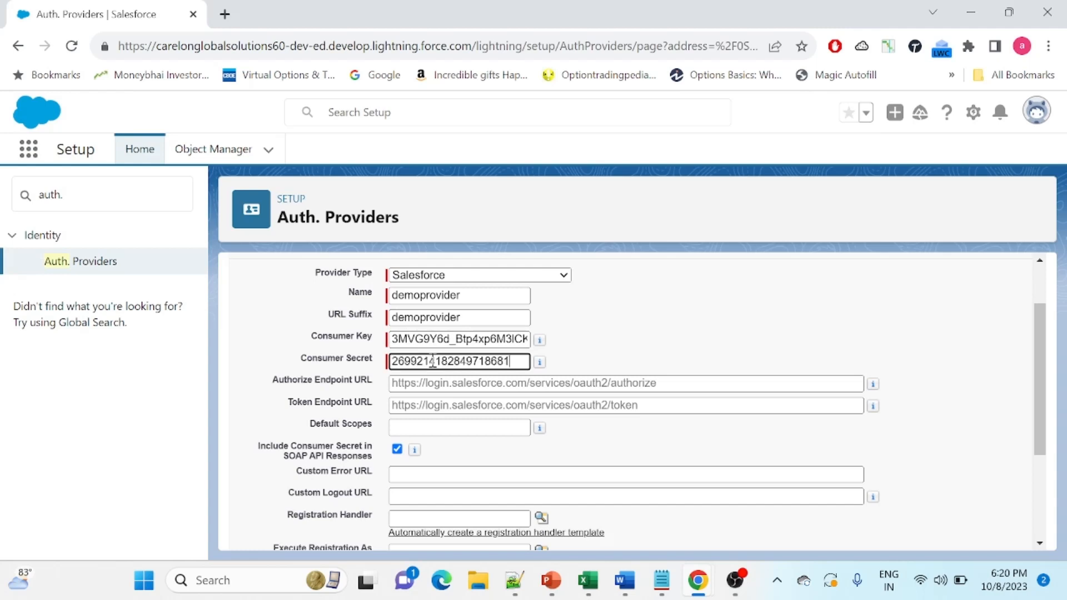
pyautogui.click(716, 322)
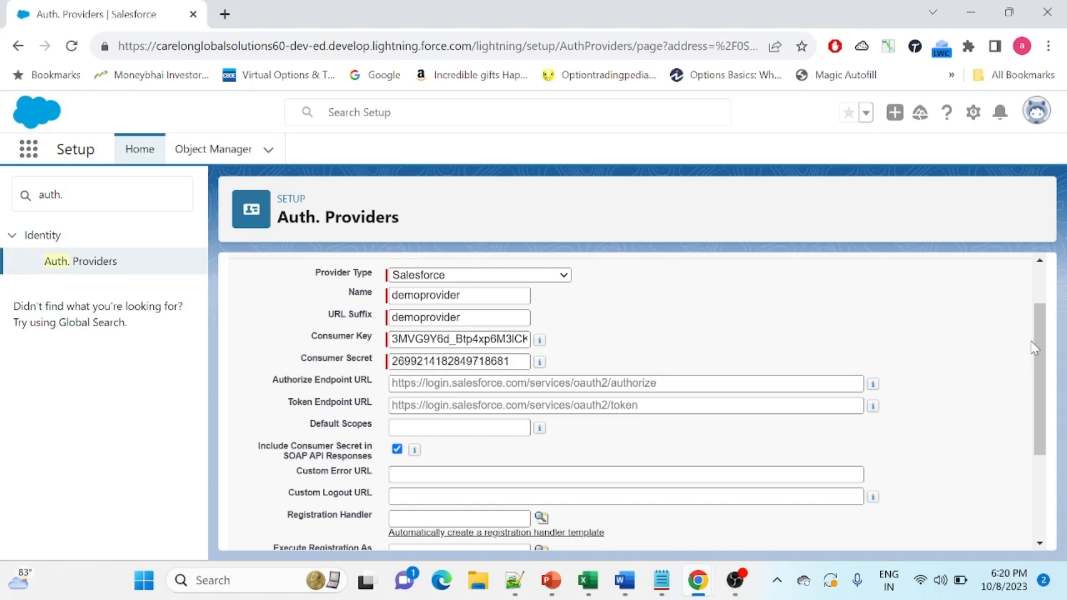
pyautogui.moveTo(1041, 331); pyautogui.dragTo(1041, 364)
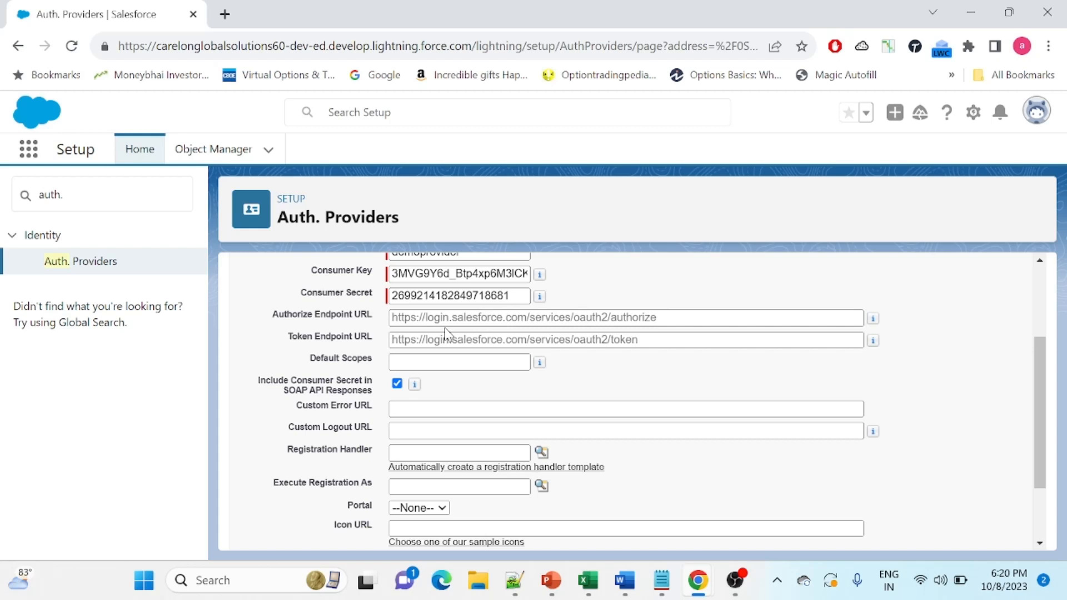
# Step: Paste the other org's base address into the Authorize Endpoint URL field
pyautogui.click(678, 312)
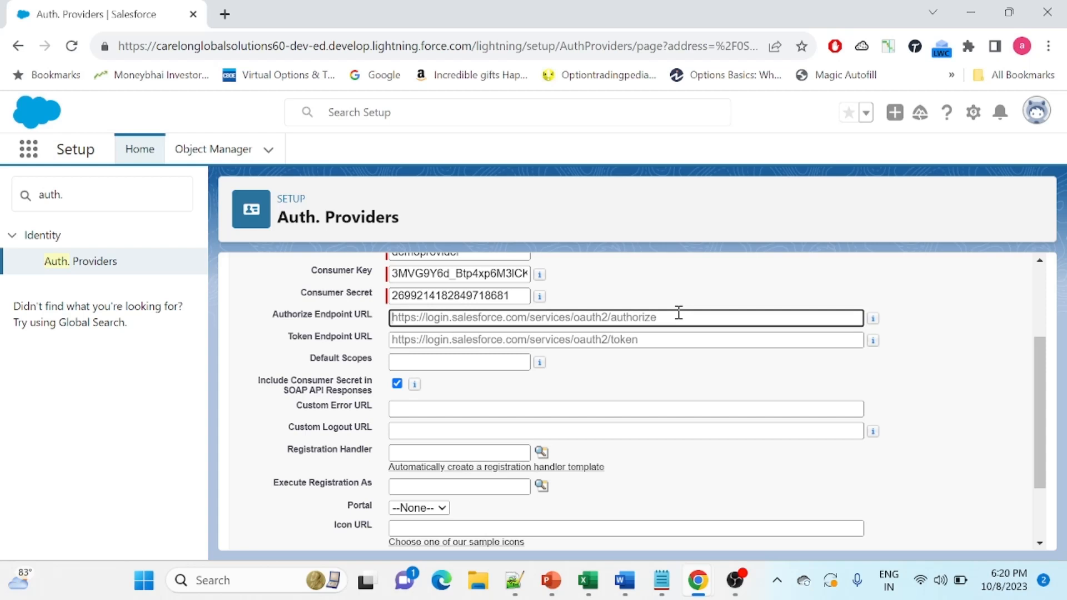
pyautogui.hotkey('alt', 'Tab')
pyautogui.moveTo(351, 46); pyautogui.dragTo(105, 59)
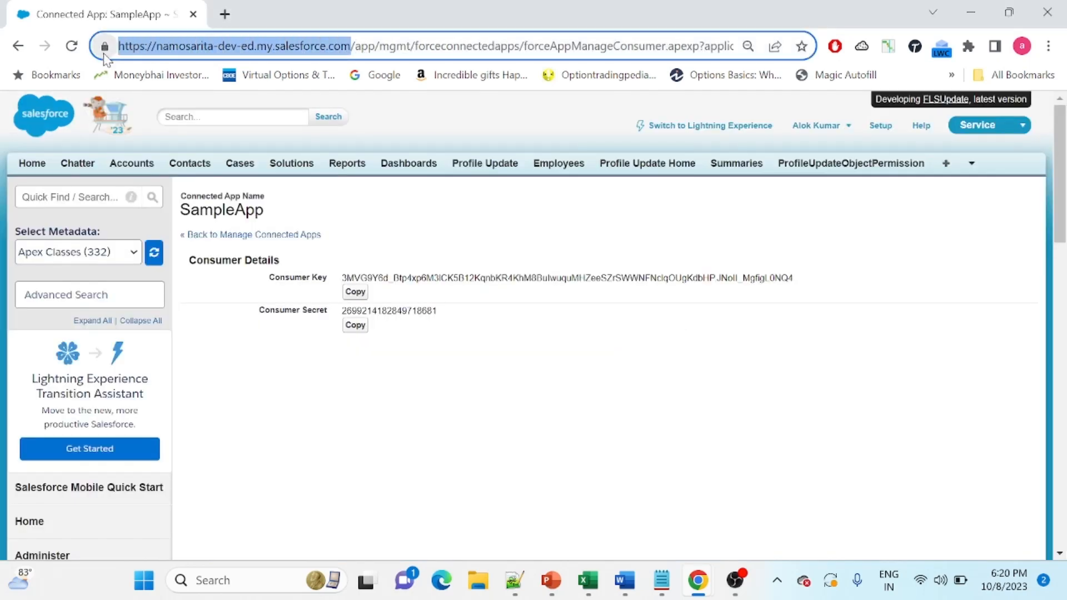
pyautogui.hotkey('alt', 'Tab')
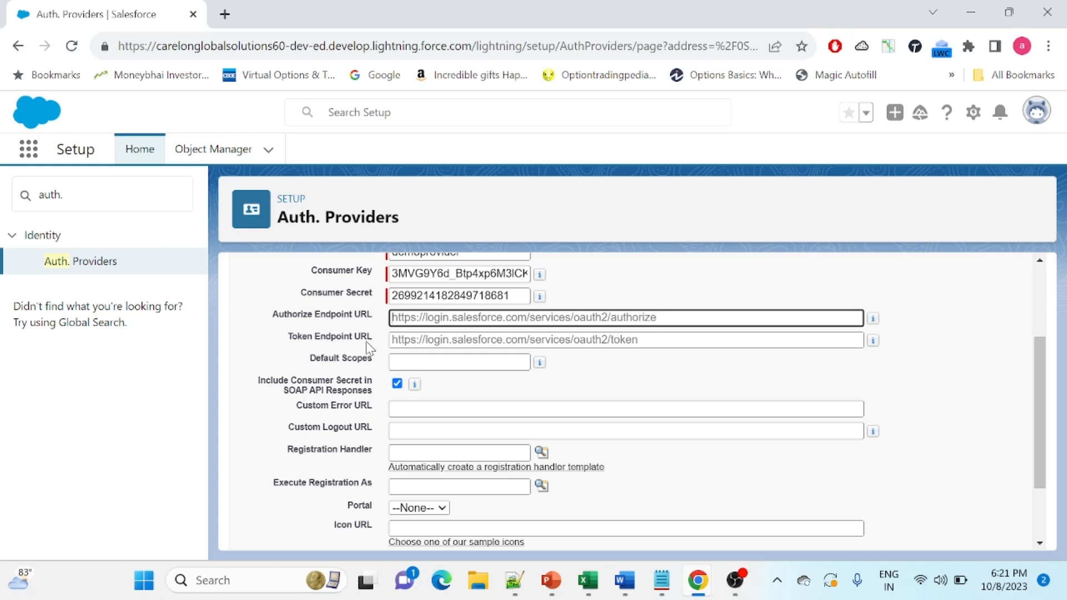
pyautogui.hotkey('ctrl', 'v')
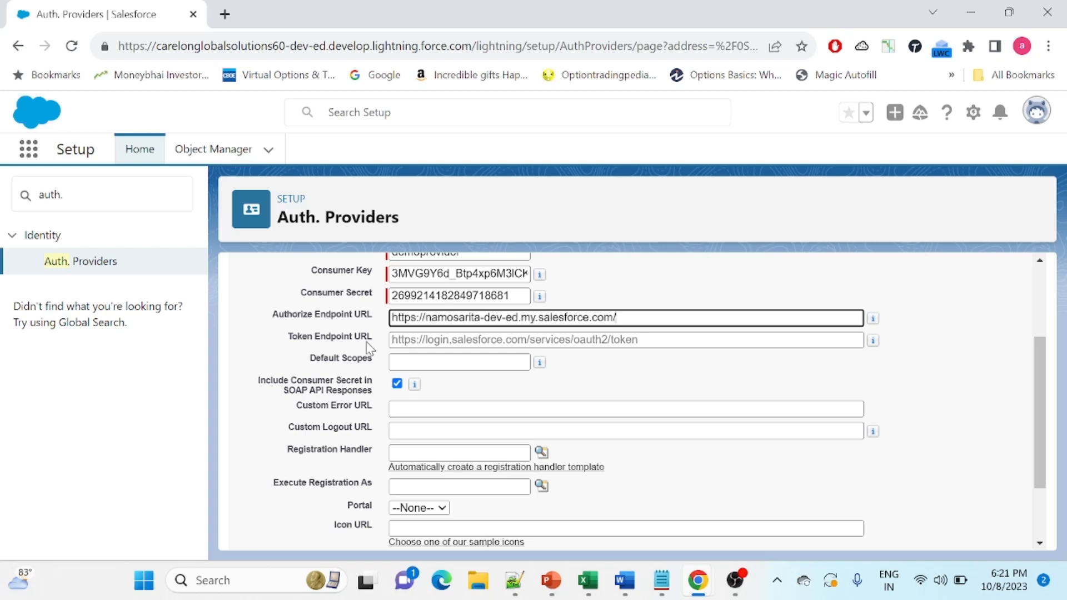
pyautogui.write('/services')
pyautogui.press('BackSpace')
pyautogui.press('BackSpace')
pyautogui.press('BackSpace')
pyautogui.press('BackSpace')
pyautogui.press('BackSpace')
pyautogui.press('BackSpace')
pyautogui.press('BackSpace')
pyautogui.press('BackSpace')
pyautogui.press('BackSpace')
pyautogui.hotkey('ctrl', 'z')
pyautogui.hotkey('ctrl', 'z')
pyautogui.hotkey('ctrl', 'z')
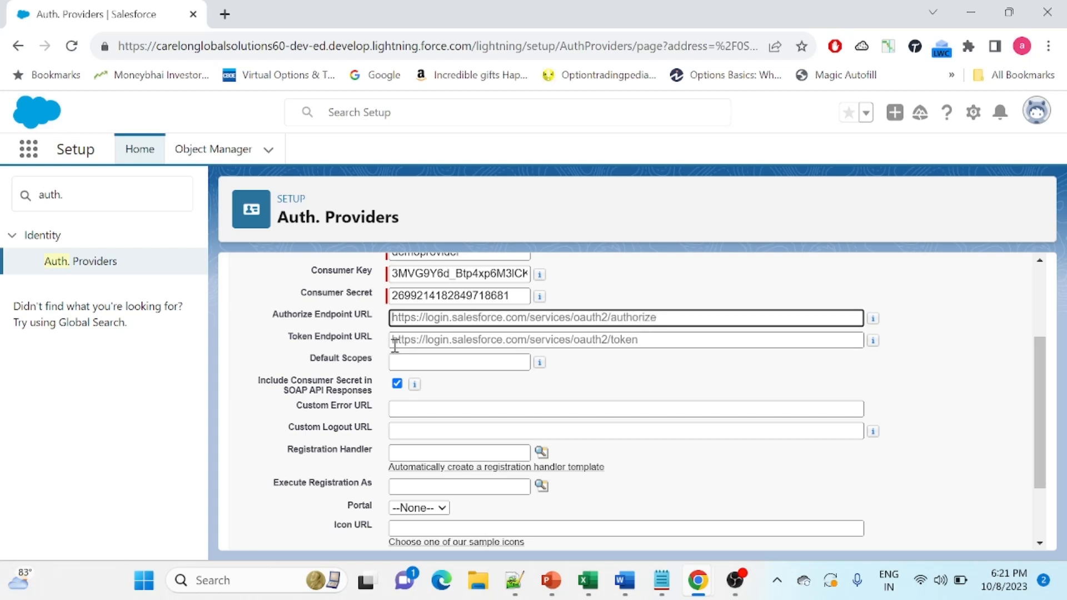
pyautogui.hotkey('ctrl', 'y')
# Step: Complete the Authorize Endpoint URL with /services/oauth2/authorize, correcting the typos
pyautogui.write('services')
pyautogui.write('/')
pyautogui.write('oa')
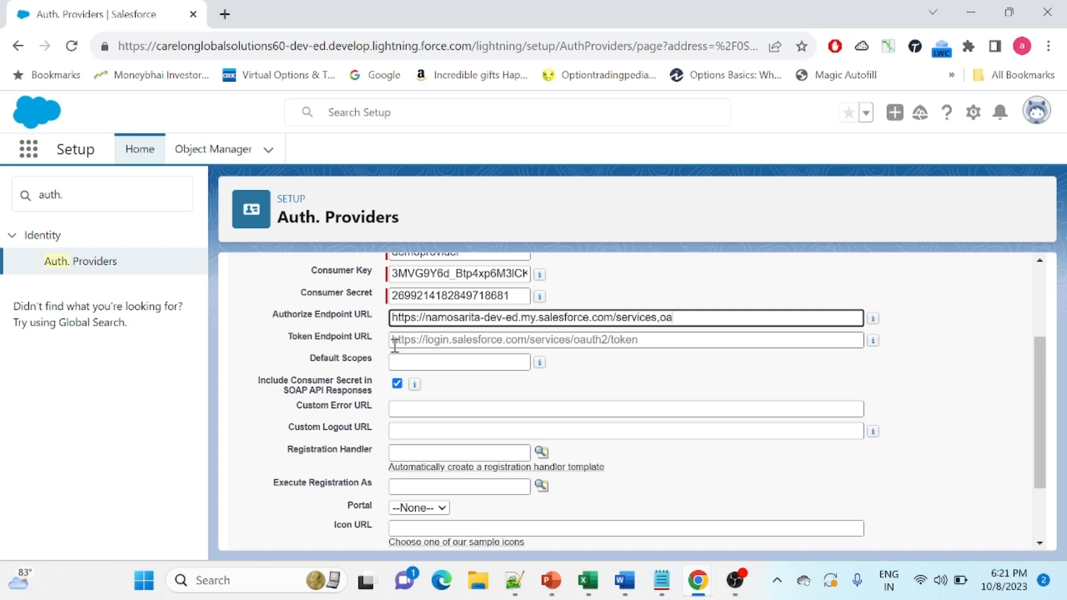
pyautogui.write('uth2/authoriuze')
pyautogui.press('BackSpace')
pyautogui.press('BackSpace')
pyautogui.press('BackSpace')
pyautogui.write('ze')
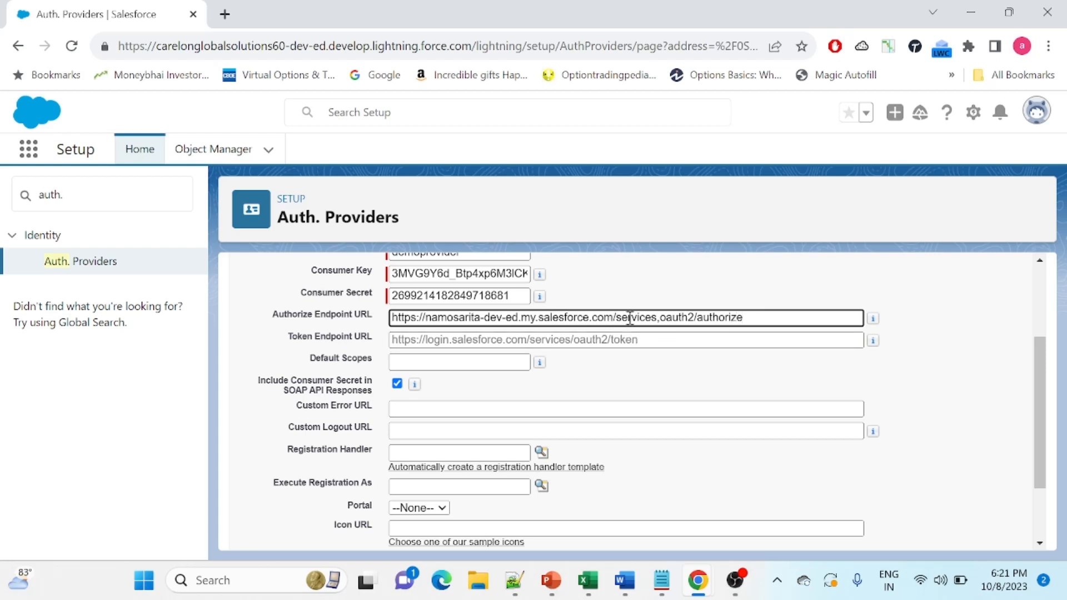
pyautogui.click(661, 318)
pyautogui.press('BackSpace')
pyautogui.write('/')
pyautogui.moveTo(773, 317); pyautogui.dragTo(345, 338)
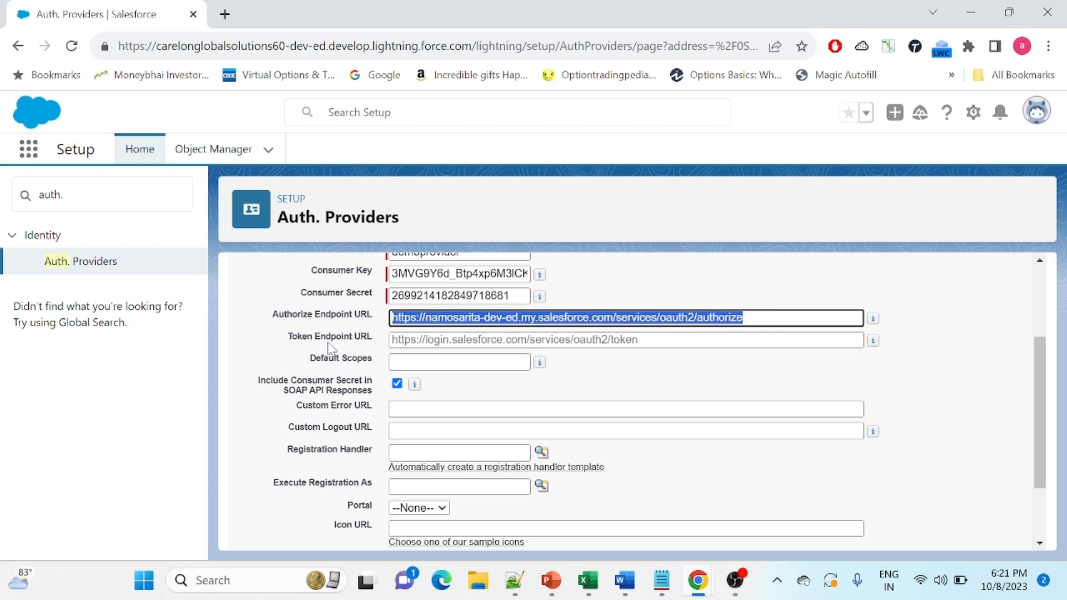
# Step: Set the Token Endpoint URL to the org's /services/oauth2/token address
pyautogui.click(440, 343)
pyautogui.hotkey('ctrl', 'v')
pyautogui.press('BackSpace')
pyautogui.press('BackSpace')
pyautogui.press('BackSpace')
pyautogui.press('BackSpace')
pyautogui.press('BackSpace')
pyautogui.press('BackSpace')
pyautogui.press('BackSpace')
pyautogui.press('BackSpace')
pyautogui.press('BackSpace')
pyautogui.write('token')
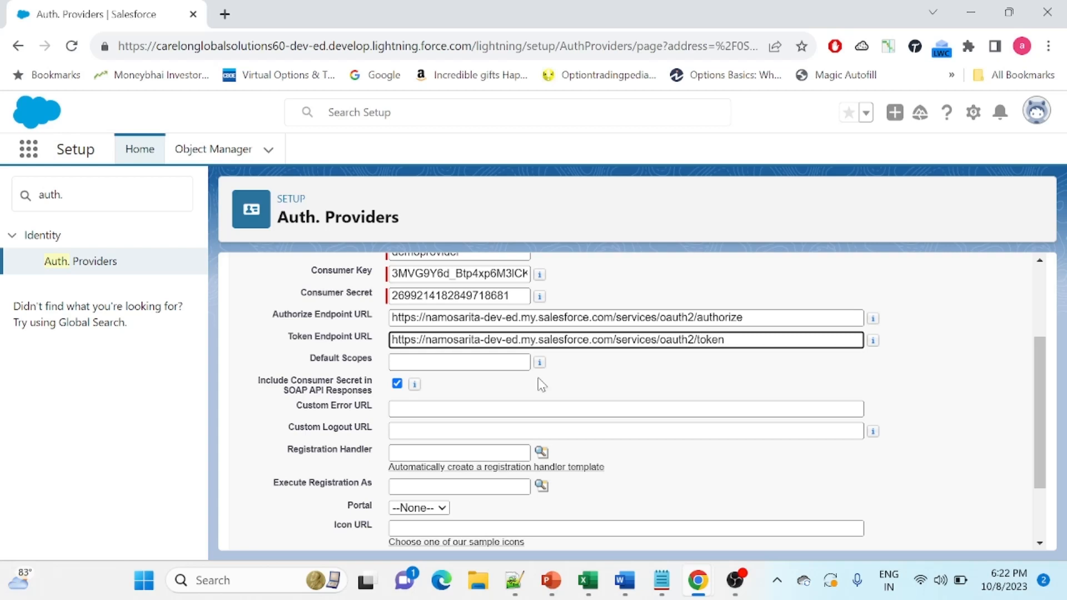
pyautogui.click(645, 376)
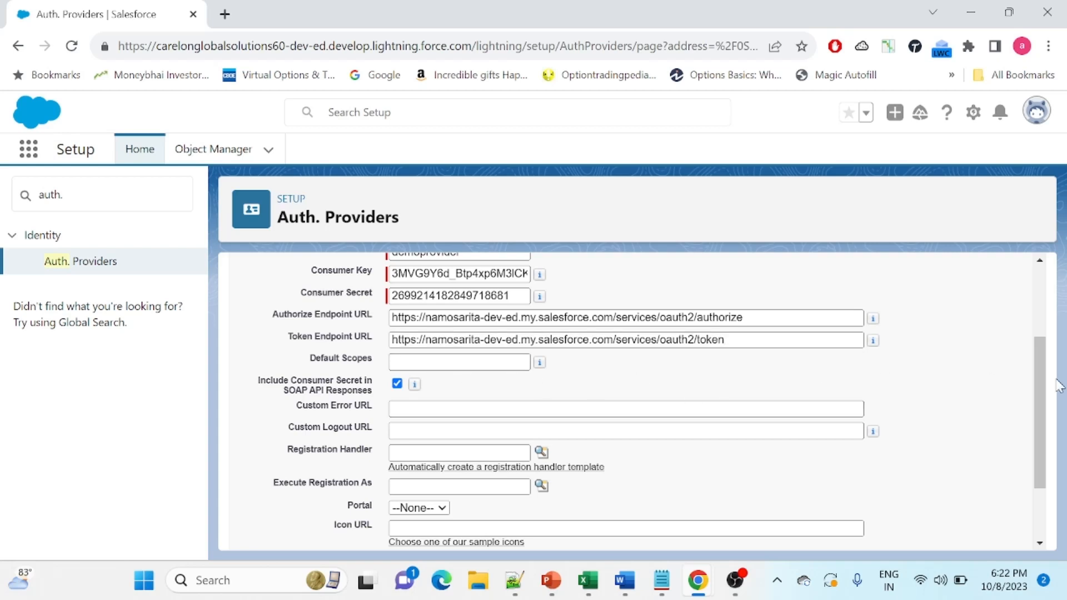
pyautogui.moveTo(1041, 383); pyautogui.dragTo(1049, 418)
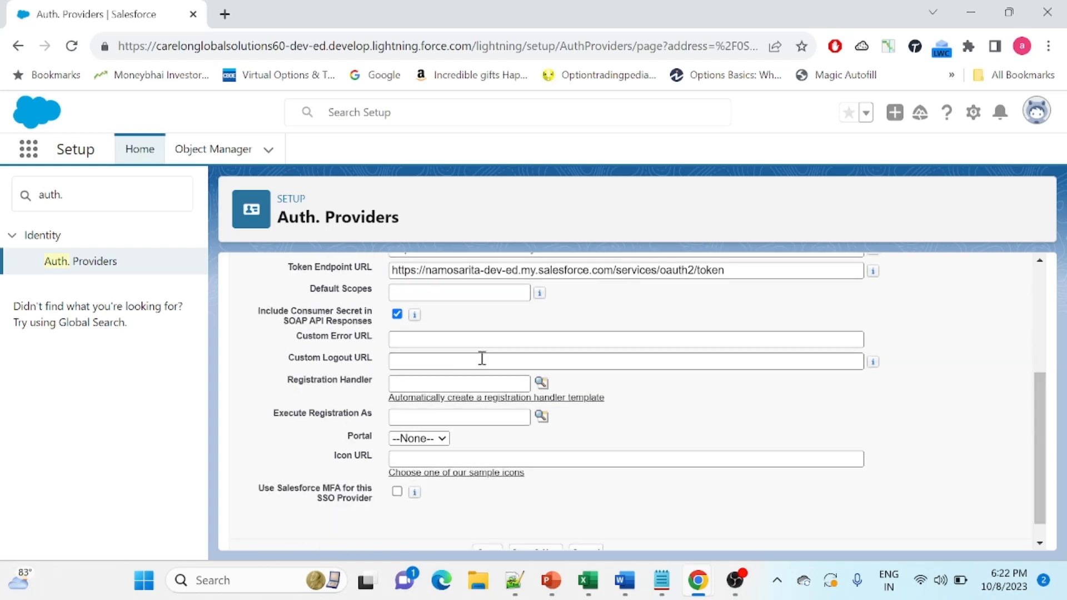
pyautogui.click(455, 336)
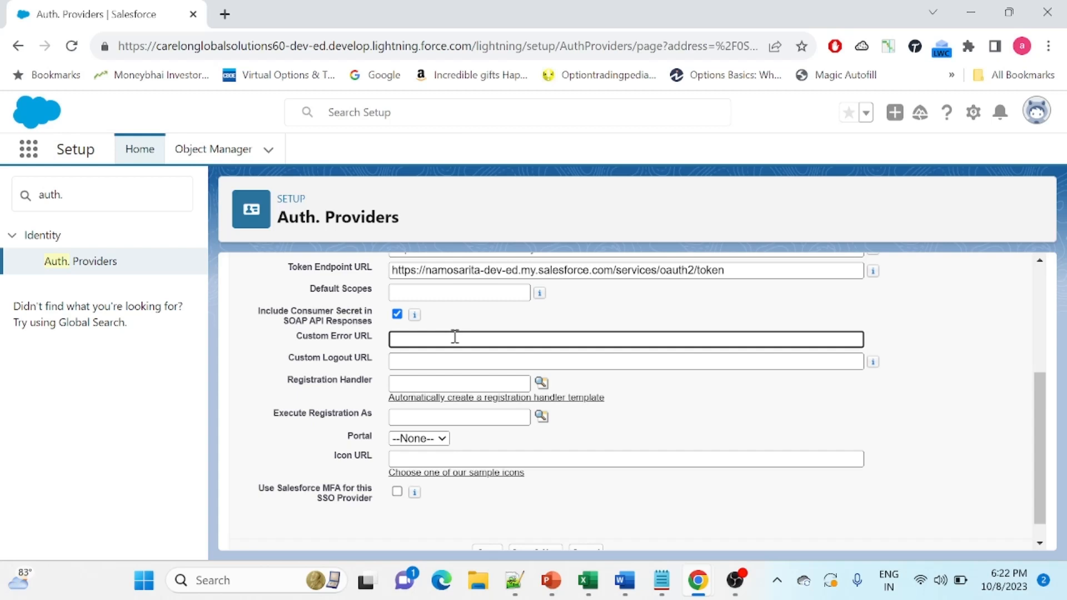
pyautogui.click(429, 356)
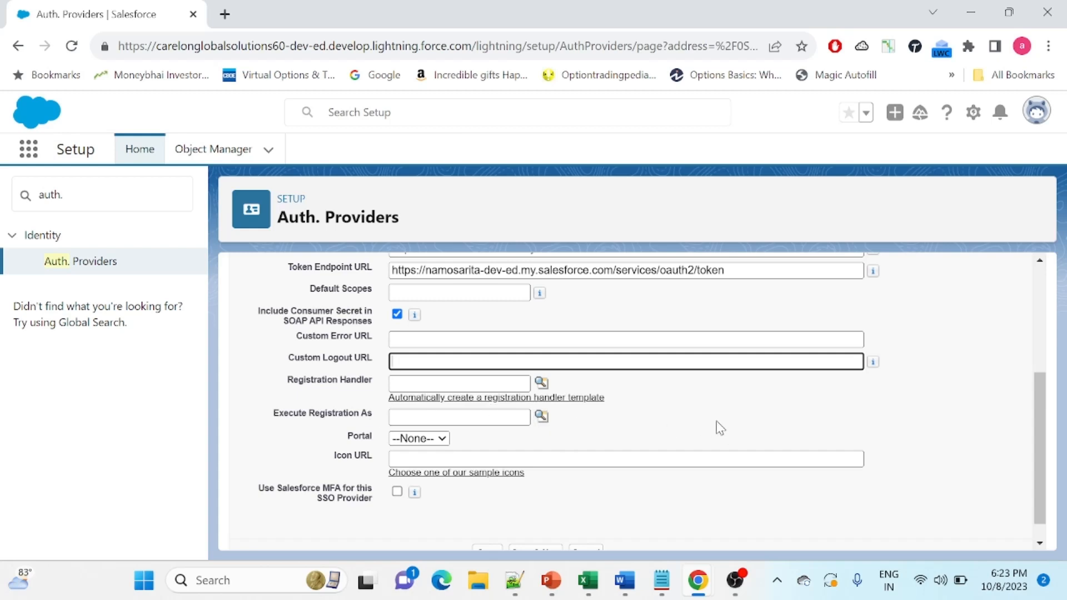
pyautogui.scroll(-1, 1032, 421)
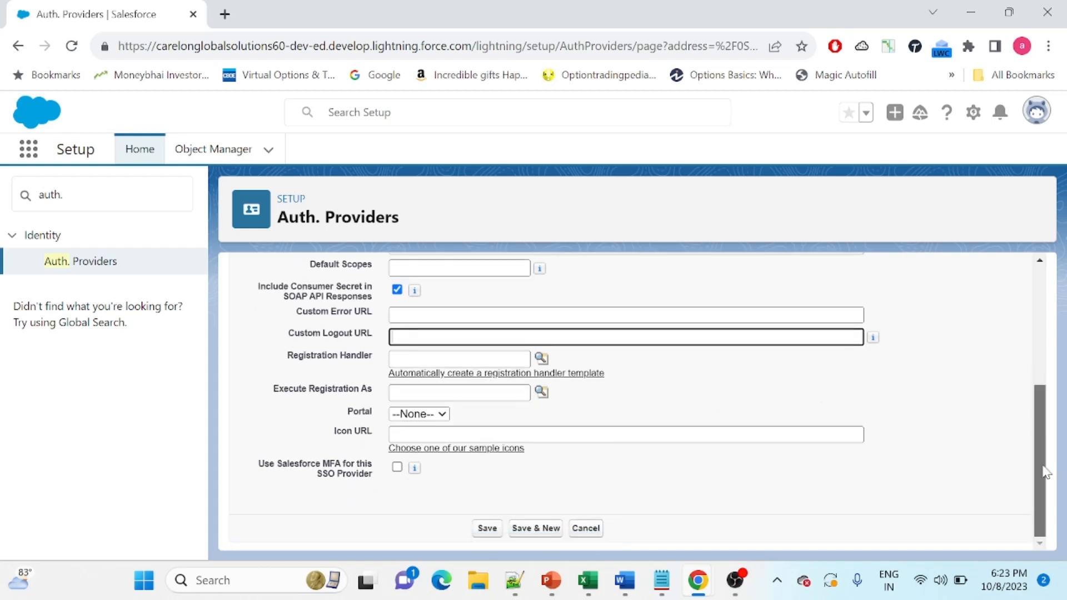
pyautogui.moveTo(1039, 473); pyautogui.dragTo(1035, 367)
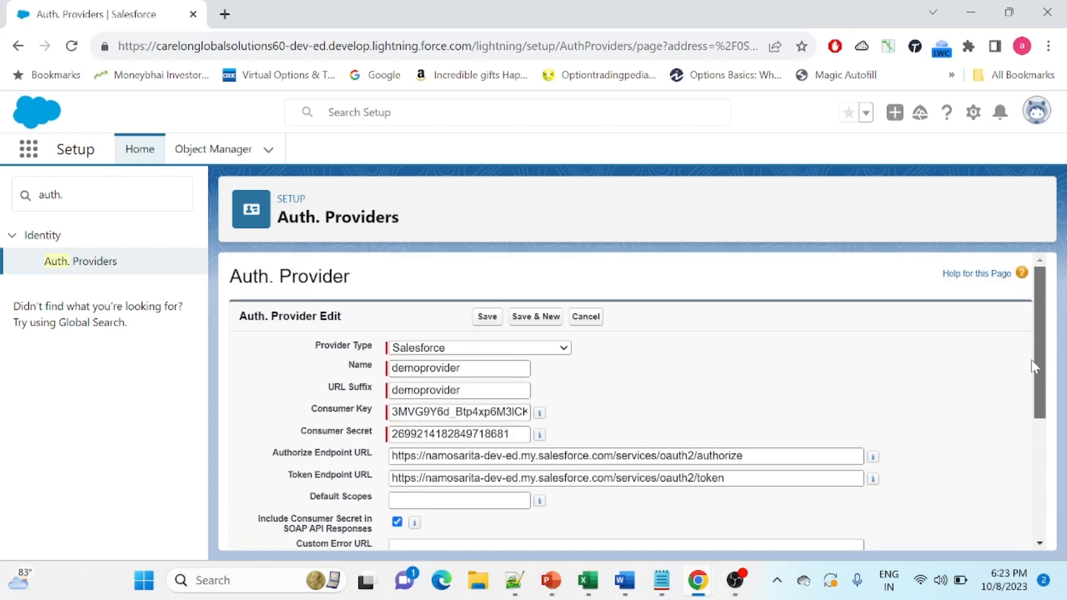
# Step: Save demoprovider and copy its generated /services/authcallback/demoprovider Callback URL
pyautogui.click(494, 318)
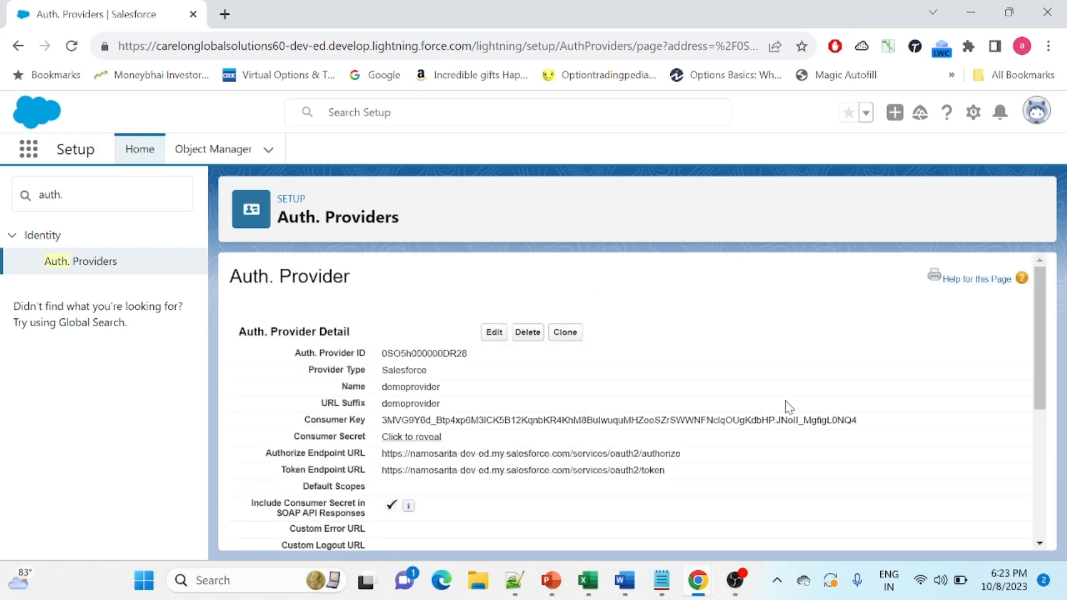
pyautogui.moveTo(1042, 302); pyautogui.dragTo(1035, 435)
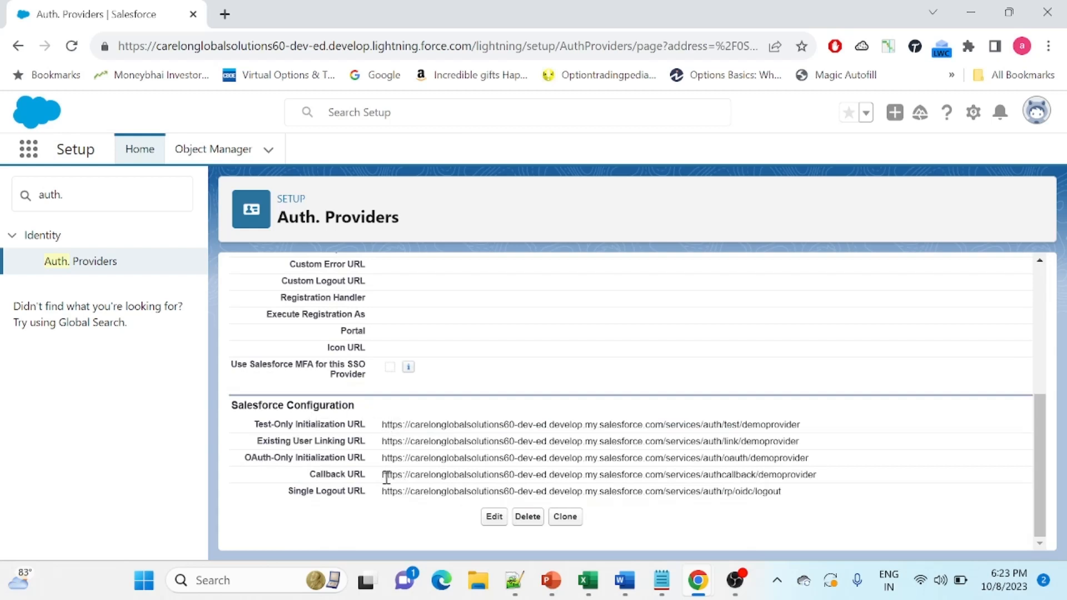
pyautogui.moveTo(828, 479); pyautogui.dragTo(378, 481)
pyautogui.hotkey('ctrl', 'c')
pyautogui.hotkey('alt', 'Tab')
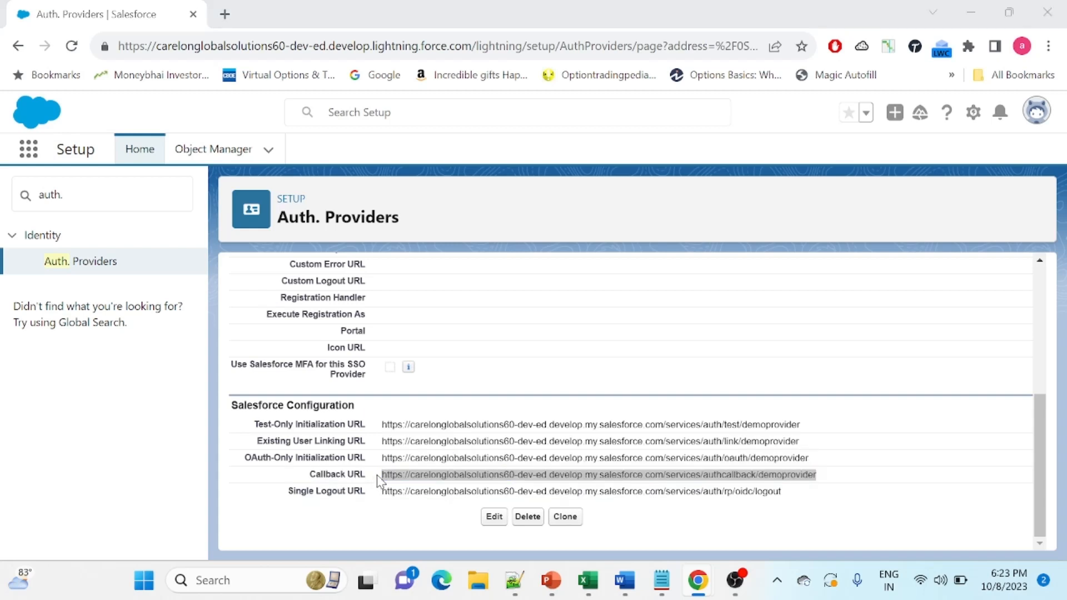
# Step: Replace SampleApp's callback URL with the demoprovider callback URL and save, accepting the warning
pyautogui.click(288, 240)
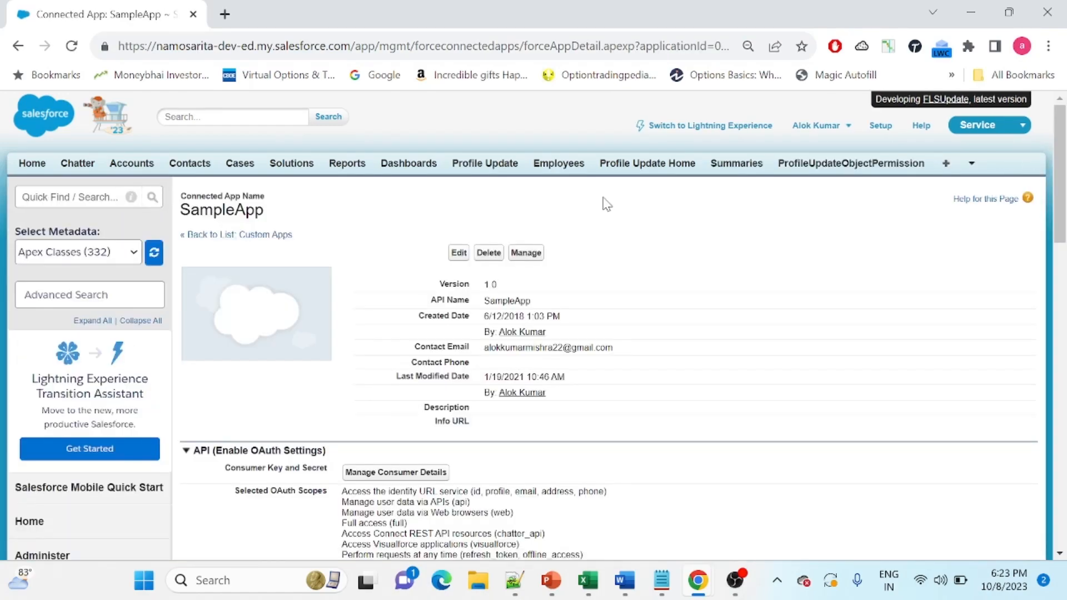
pyautogui.scroll(-3, 606, 204)
pyautogui.scroll(-2, 534, 325)
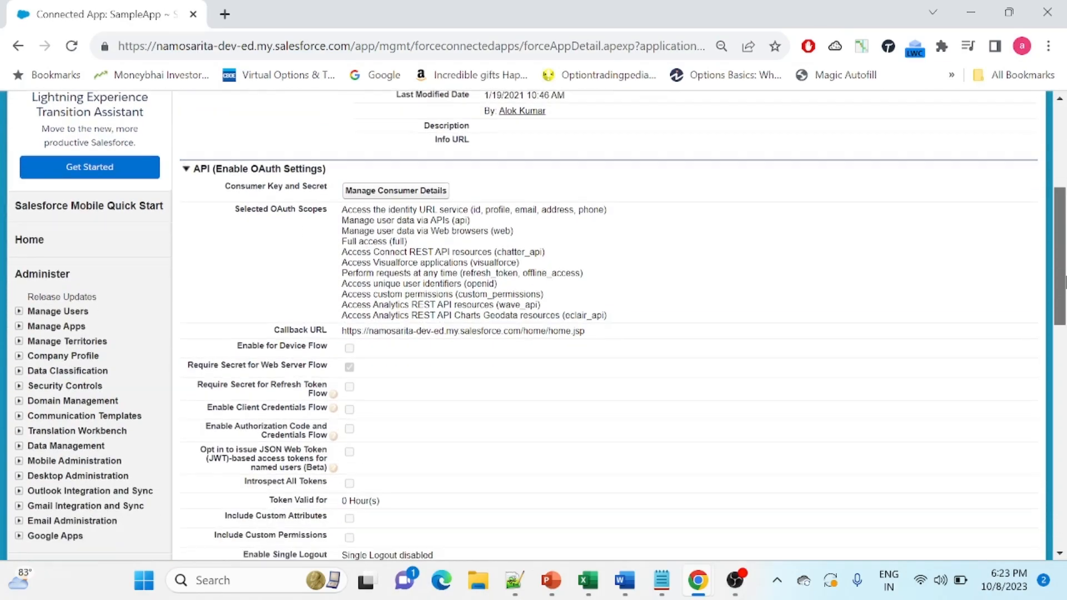
pyautogui.scroll(4, 449, 163)
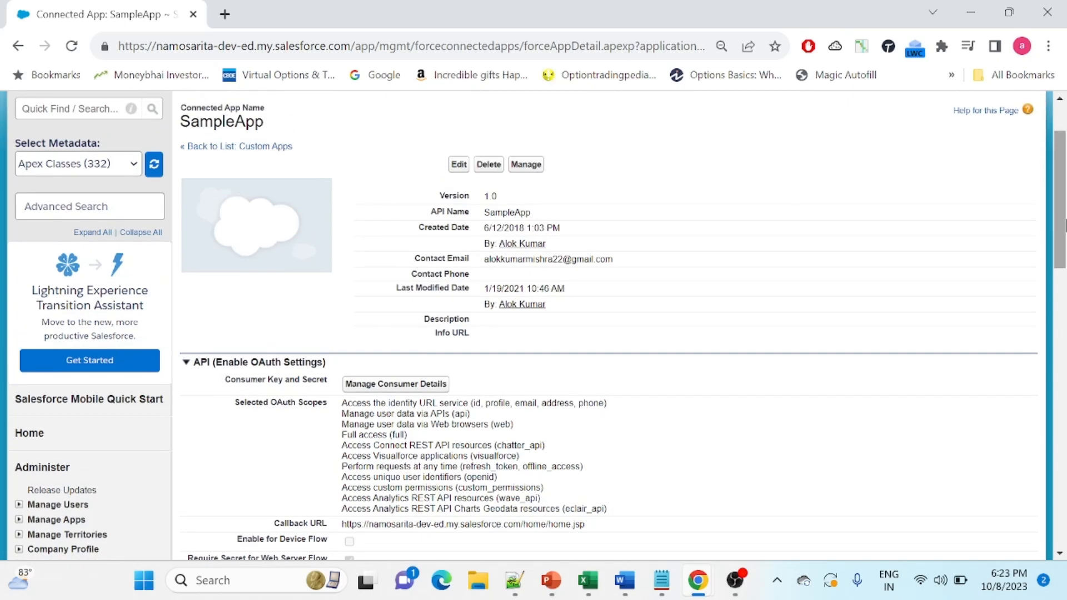
pyautogui.click(456, 164)
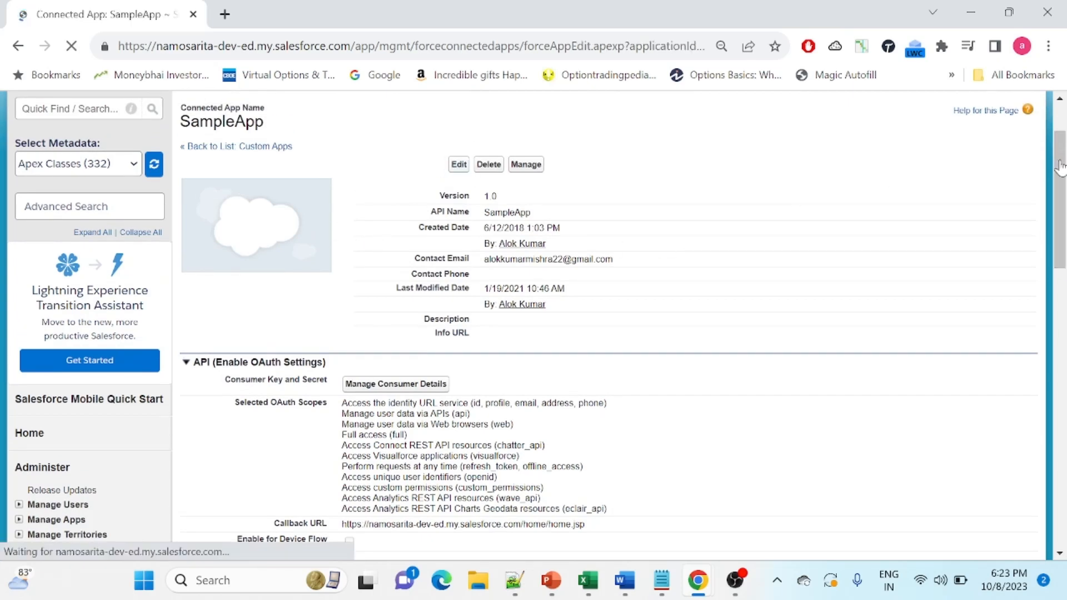
pyautogui.scroll(-3, 1058, 165)
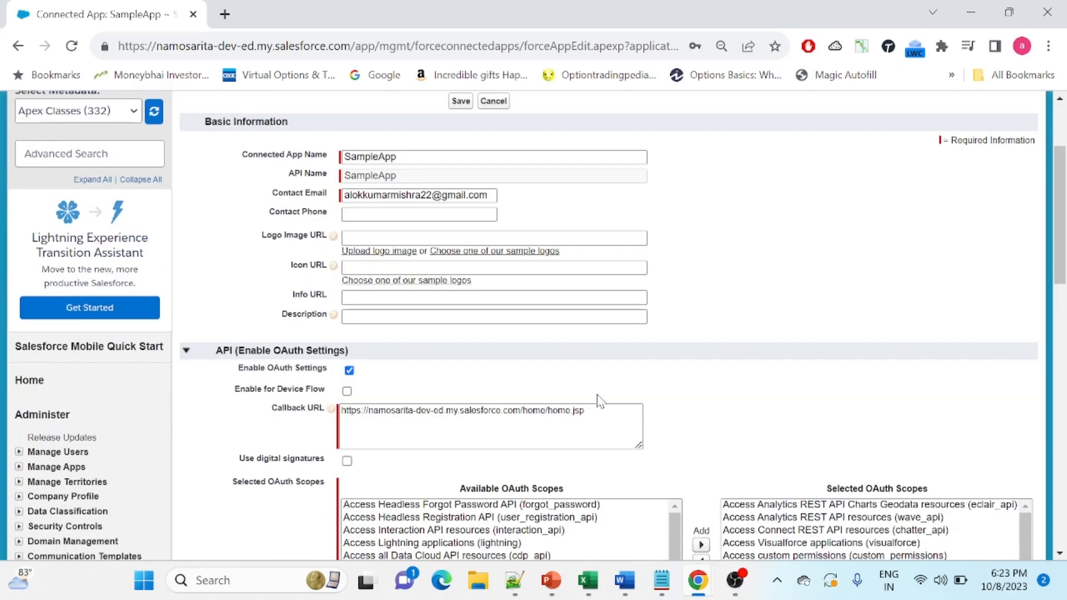
pyautogui.moveTo(609, 417); pyautogui.dragTo(303, 435)
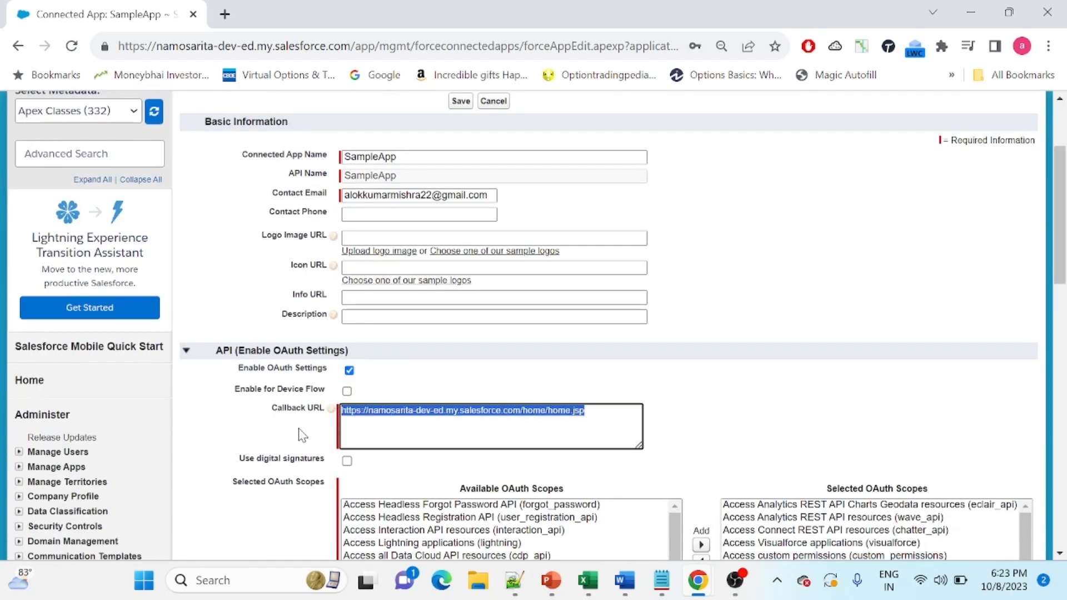
pyautogui.hotkey('ctrl', 'v')
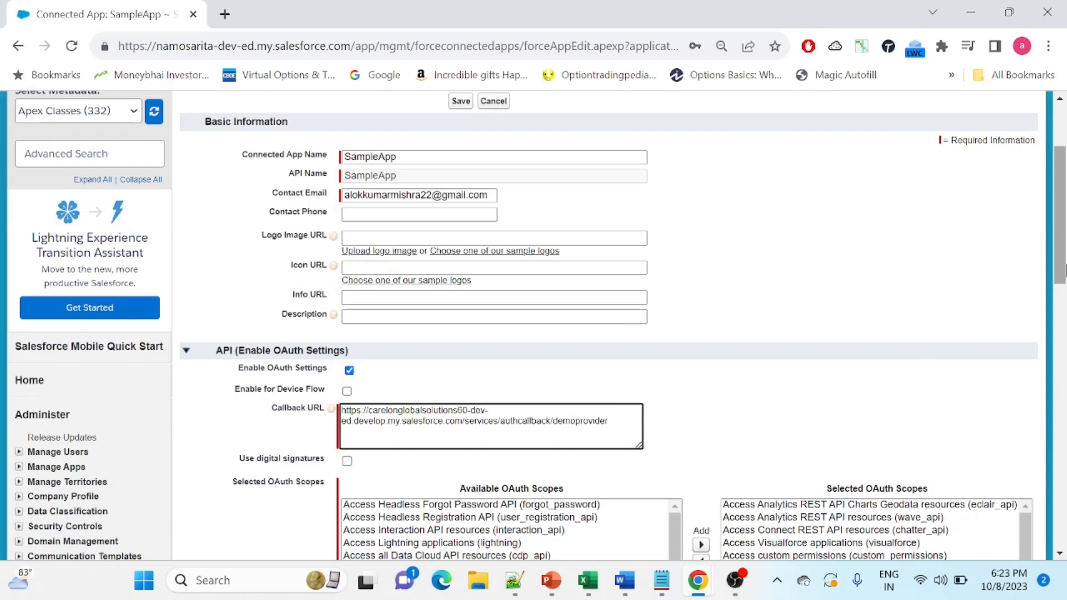
pyautogui.scroll(1, 1061, 228)
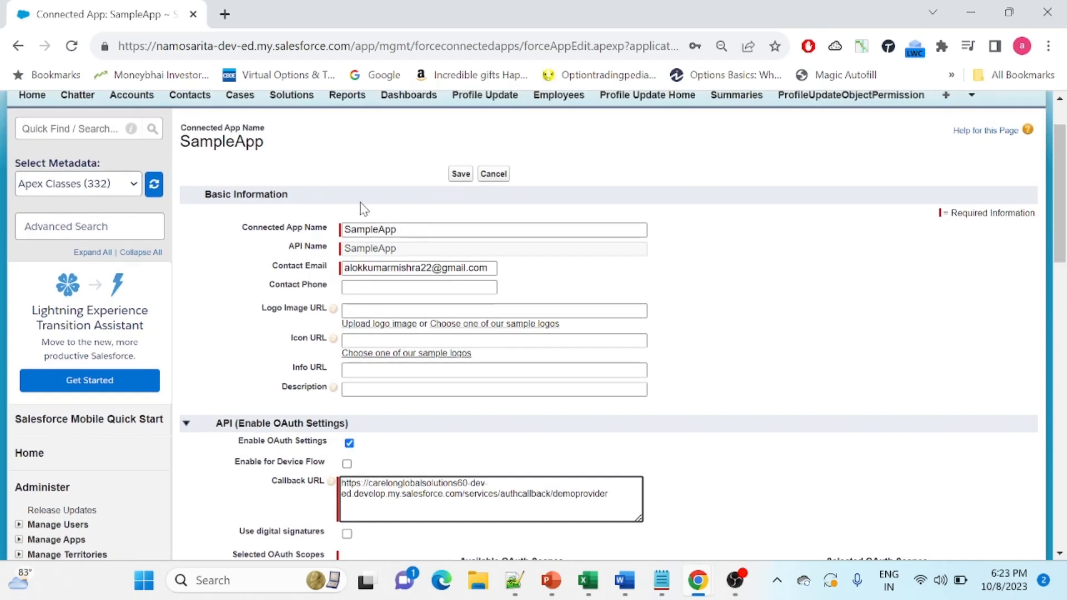
pyautogui.click(455, 174)
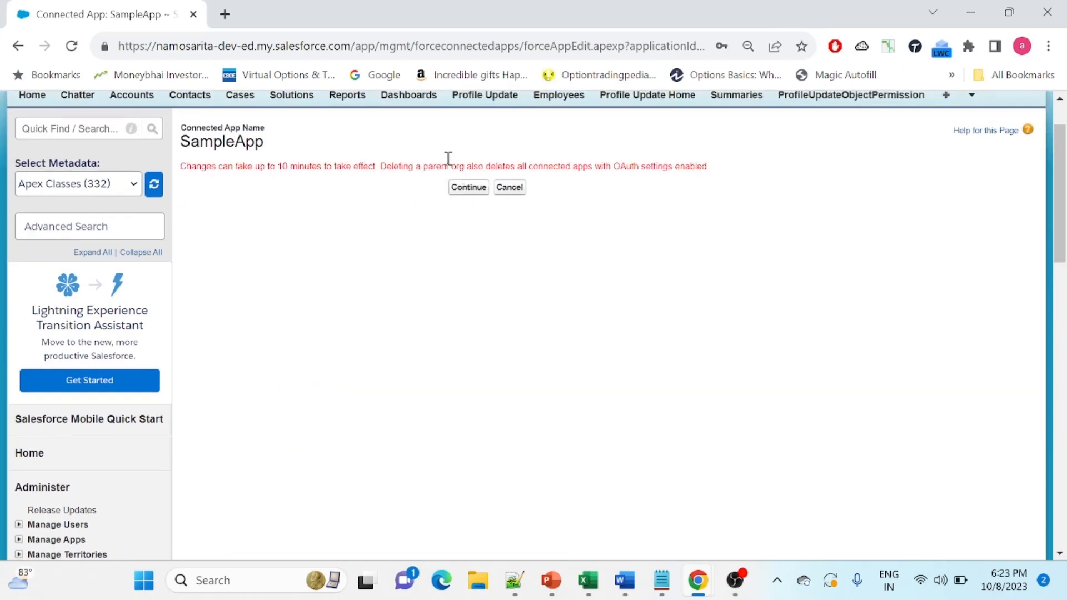
pyautogui.click(463, 191)
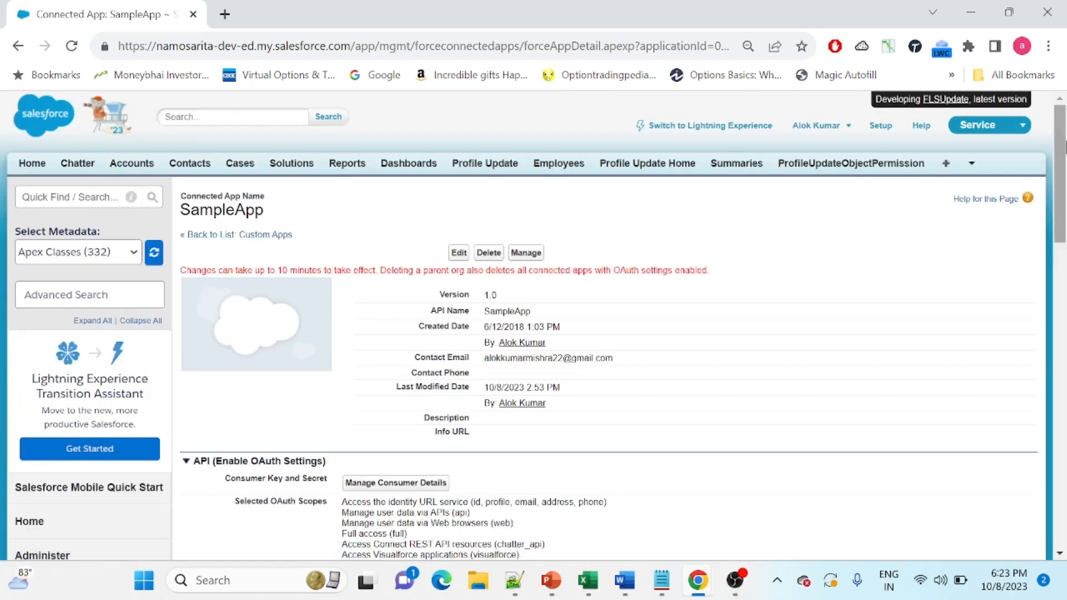
pyautogui.moveTo(1062, 148); pyautogui.dragTo(1060, 249)
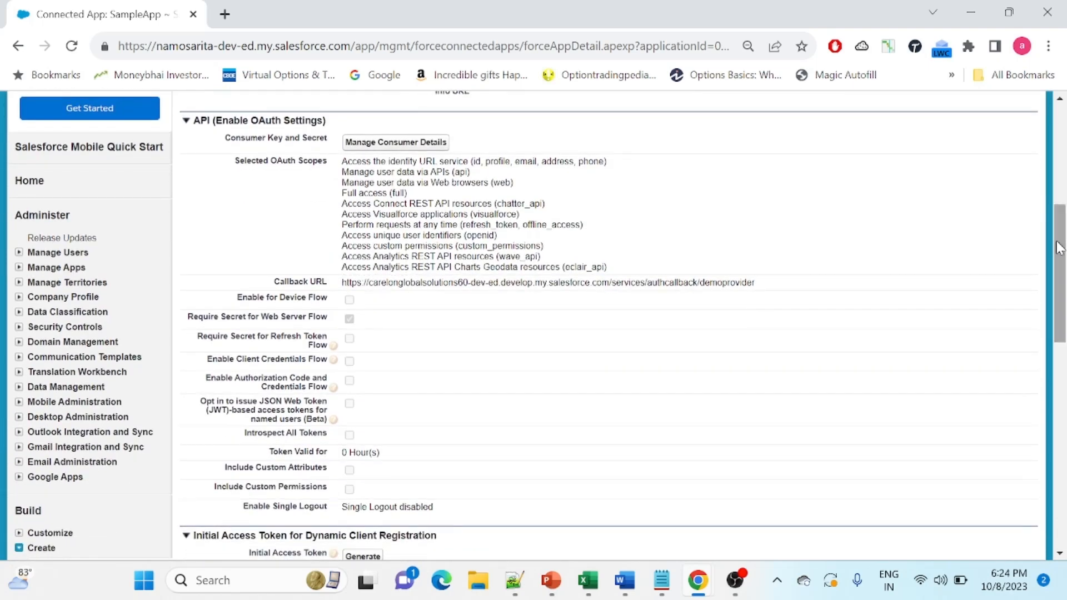
# Step: Search setup for 'named credent' and open Named Credentials in Lightning
pyautogui.hotkey('alt', 'Tab')
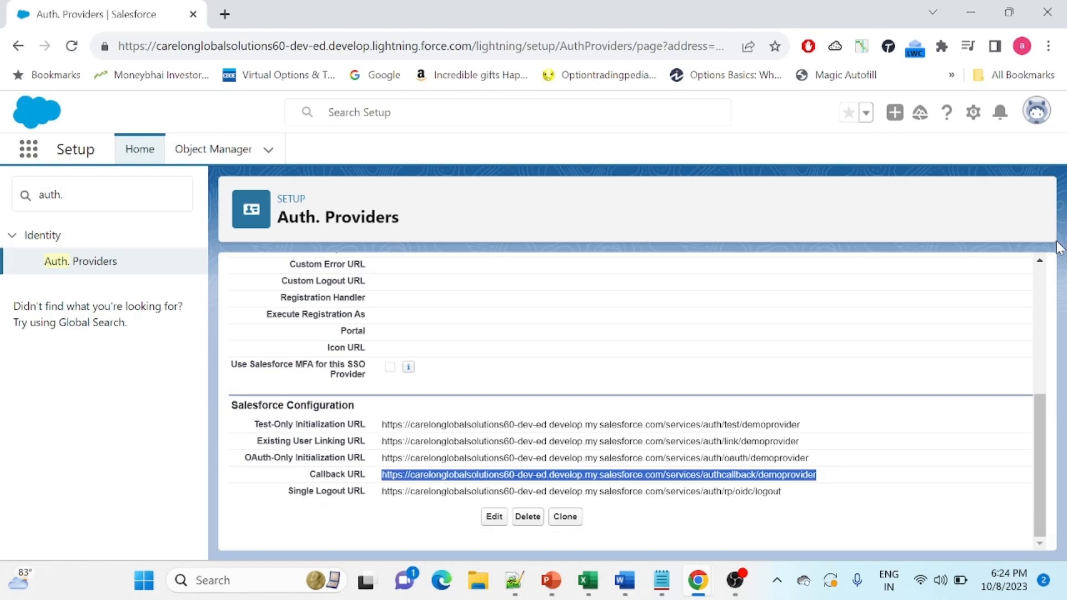
pyautogui.click(744, 443)
pyautogui.moveTo(1028, 453); pyautogui.dragTo(1030, 314)
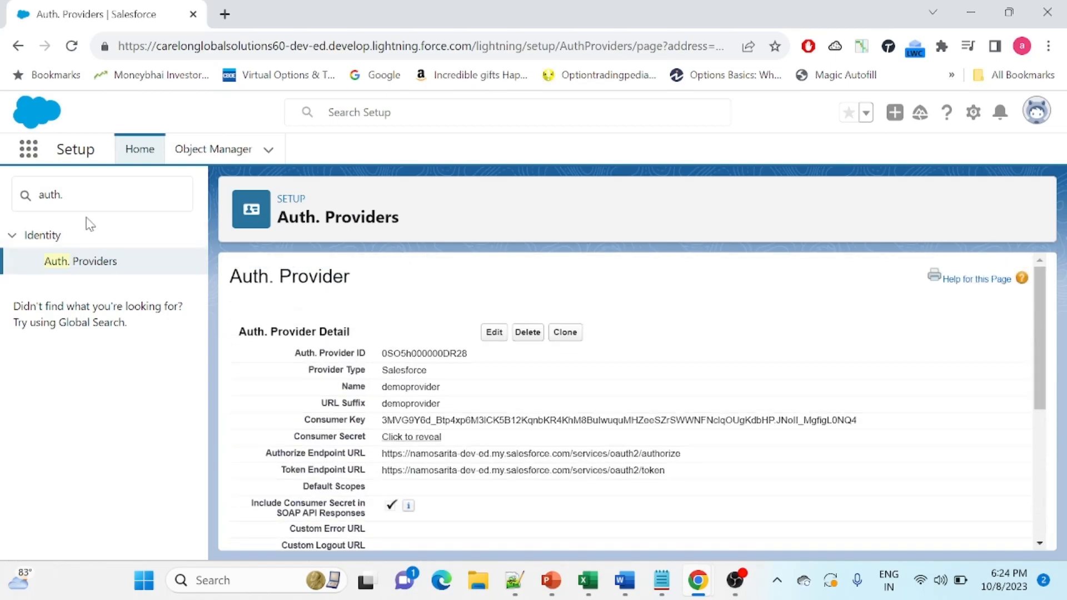
pyautogui.click(21, 191)
pyautogui.write('named')
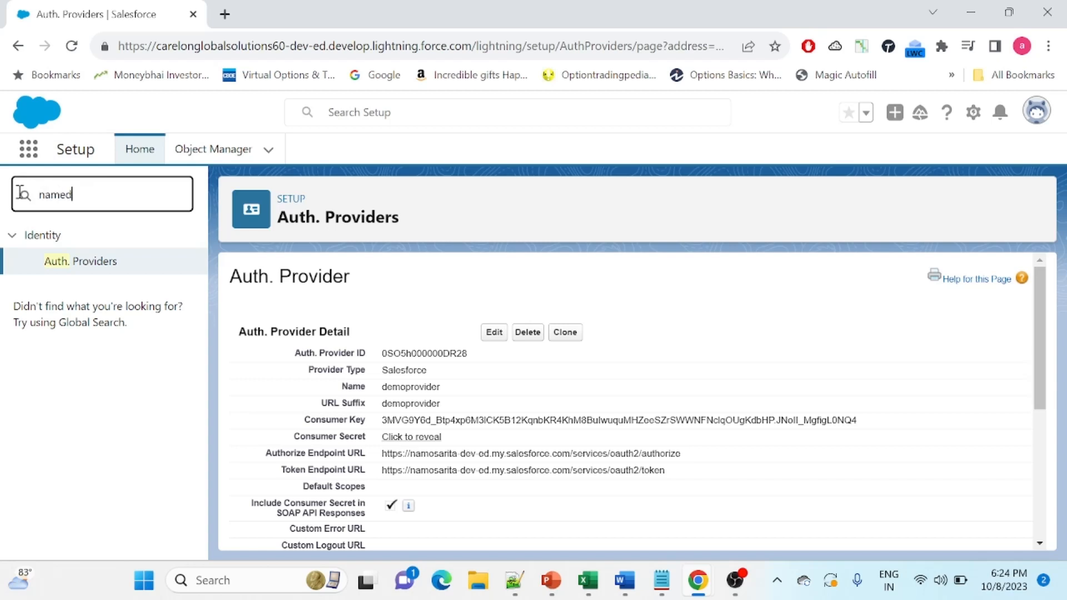
pyautogui.write(' credential')
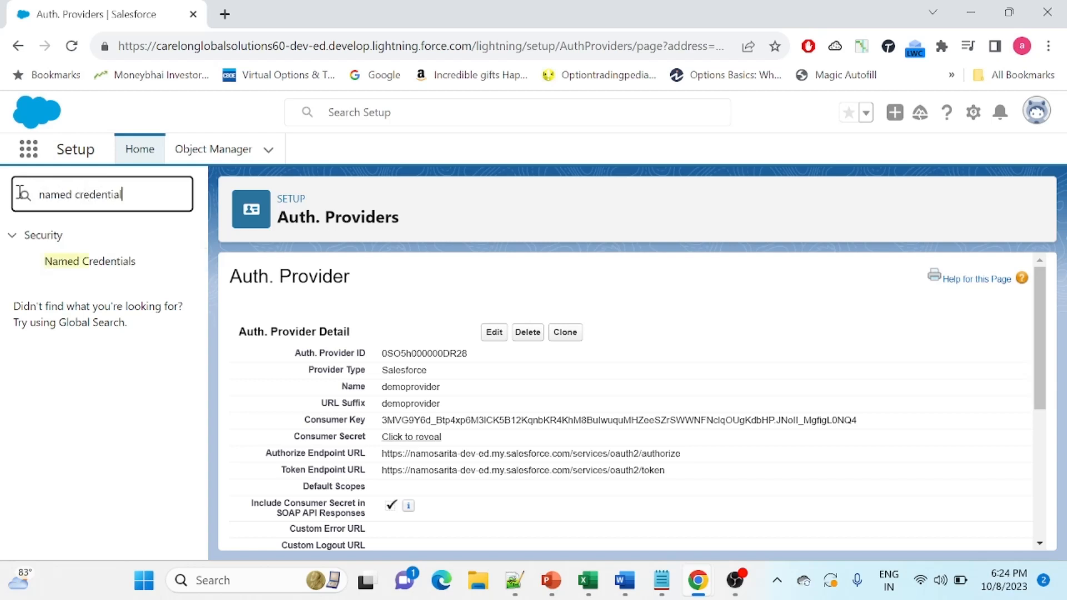
pyautogui.click(99, 263)
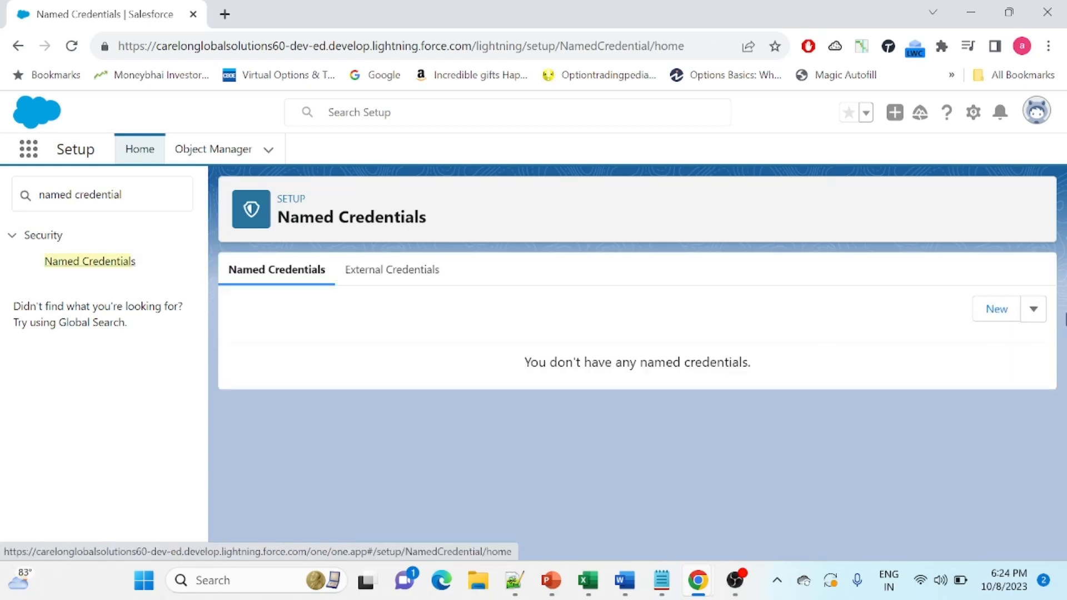
# Step: Switch to Salesforce Classic and open Named Credentials from Setup by searching 'named'
pyautogui.click(1037, 113)
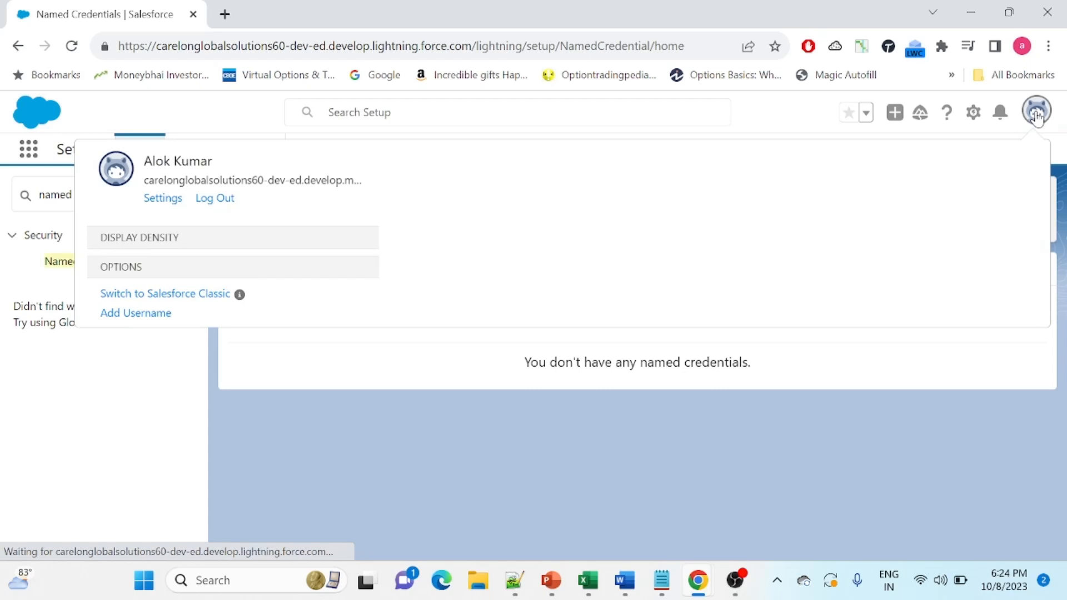
pyautogui.click(178, 351)
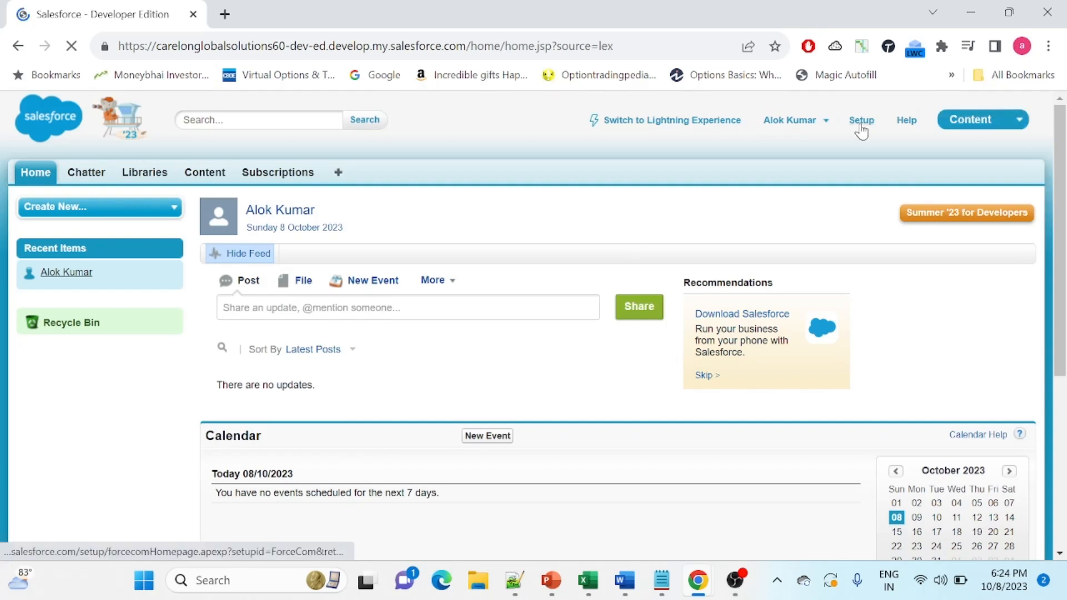
pyautogui.click(861, 121)
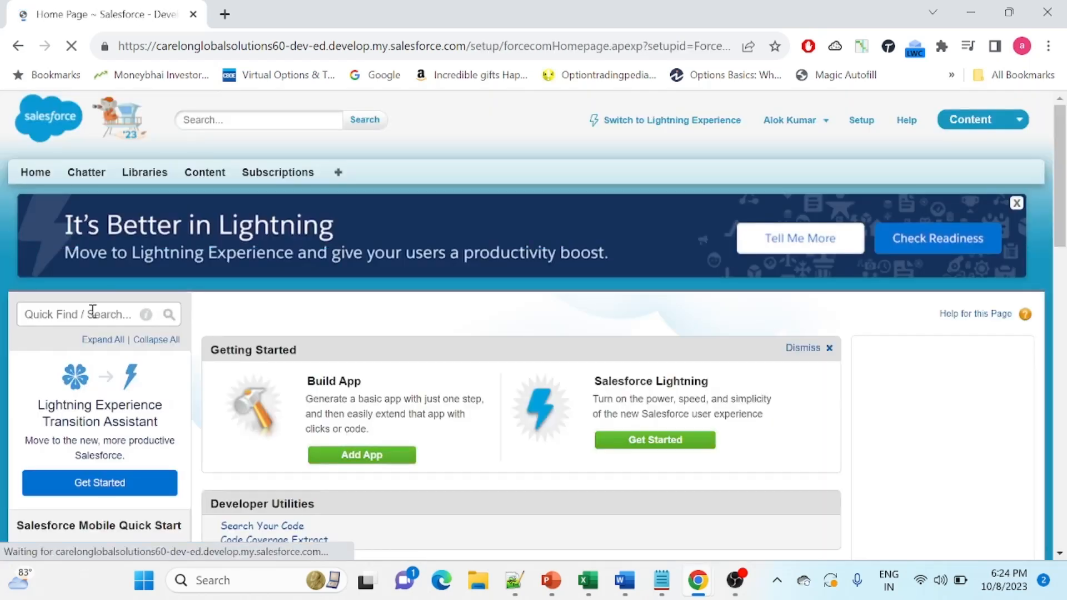
pyautogui.click(93, 312)
pyautogui.write('named')
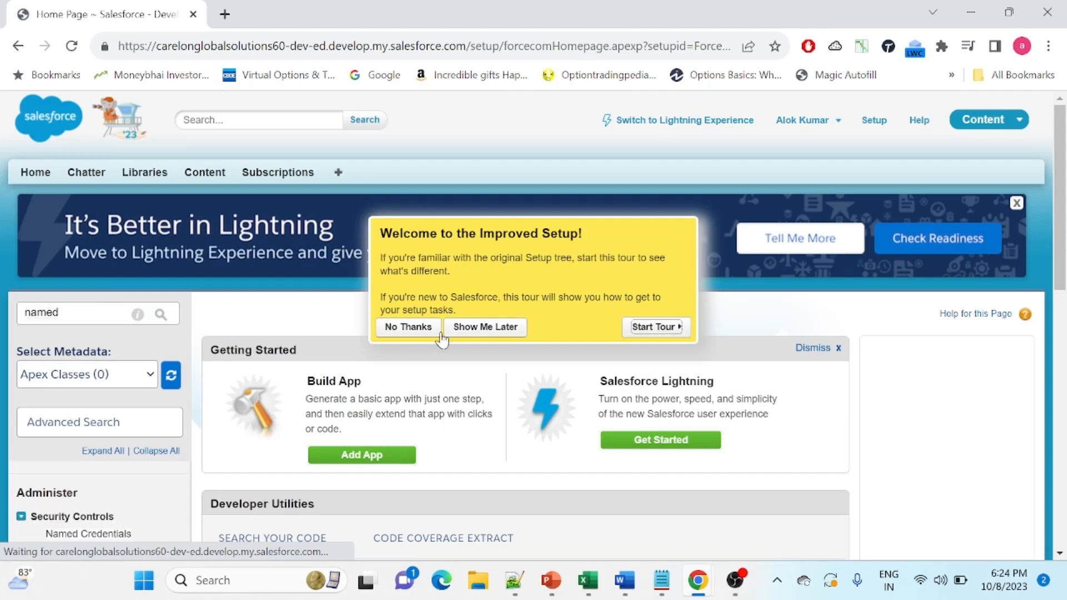
pyautogui.click(437, 330)
pyautogui.click(87, 535)
pyautogui.moveTo(1062, 160); pyautogui.dragTo(1060, 190)
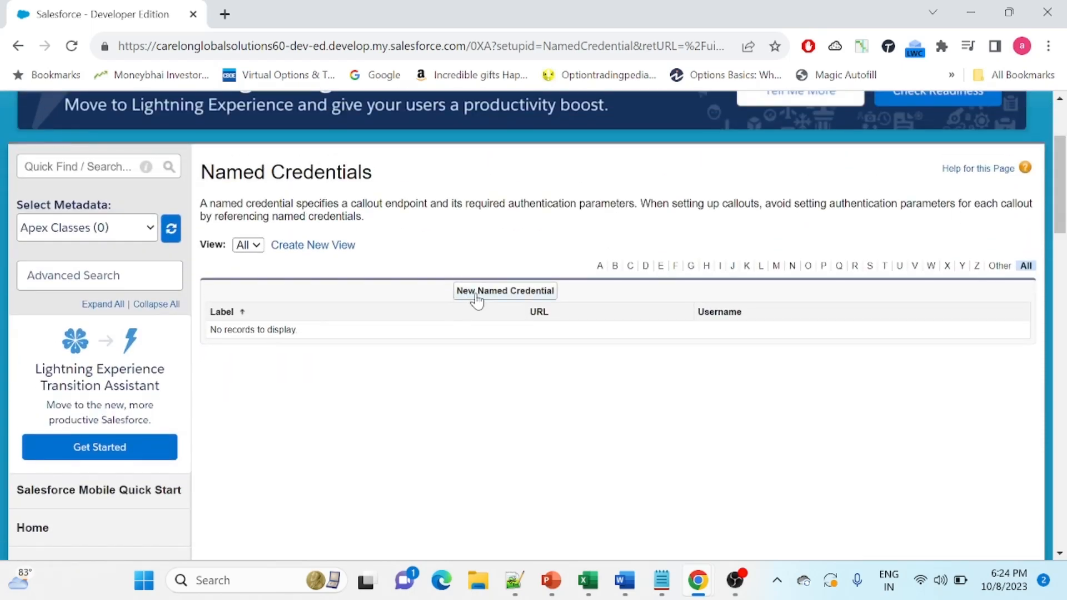
# Step: Start a new named credential labelled devorgconnection
pyautogui.click(479, 300)
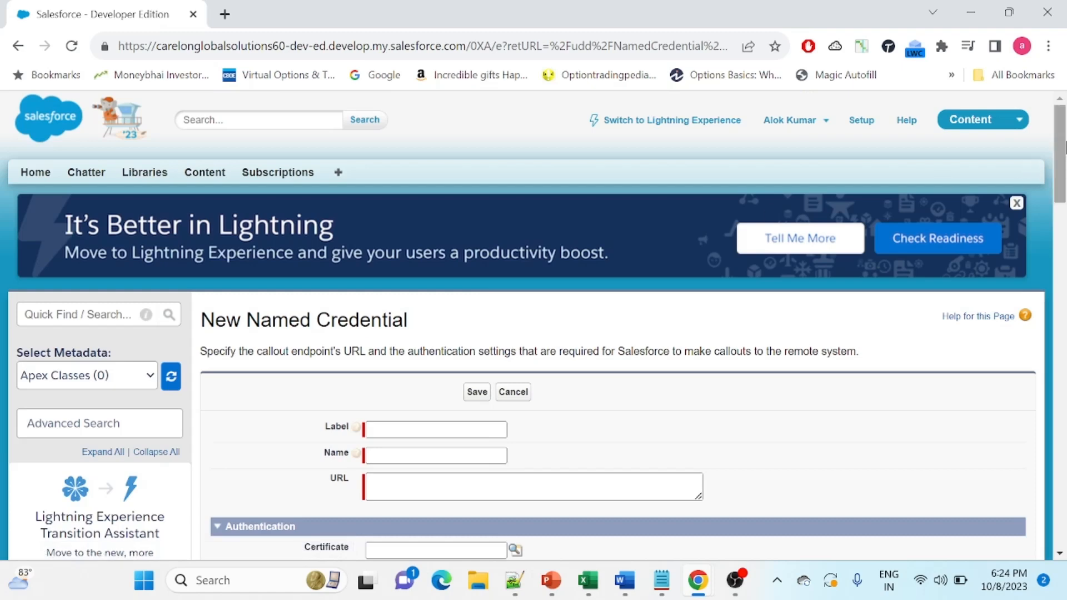
pyautogui.scroll(-3, 396, 298)
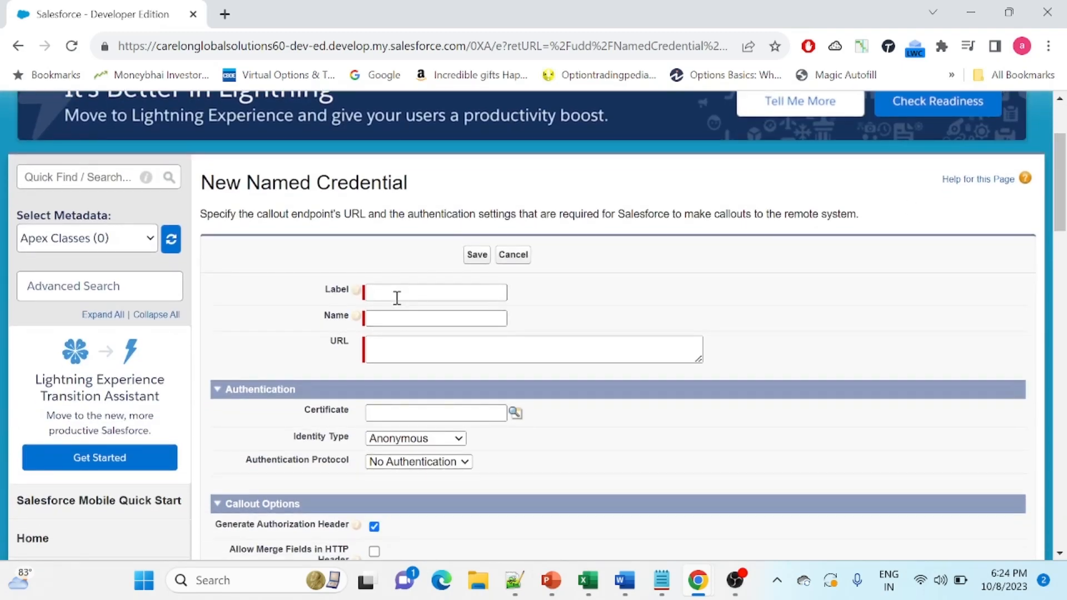
pyautogui.click(397, 298)
pyautogui.write('devorgconnect')
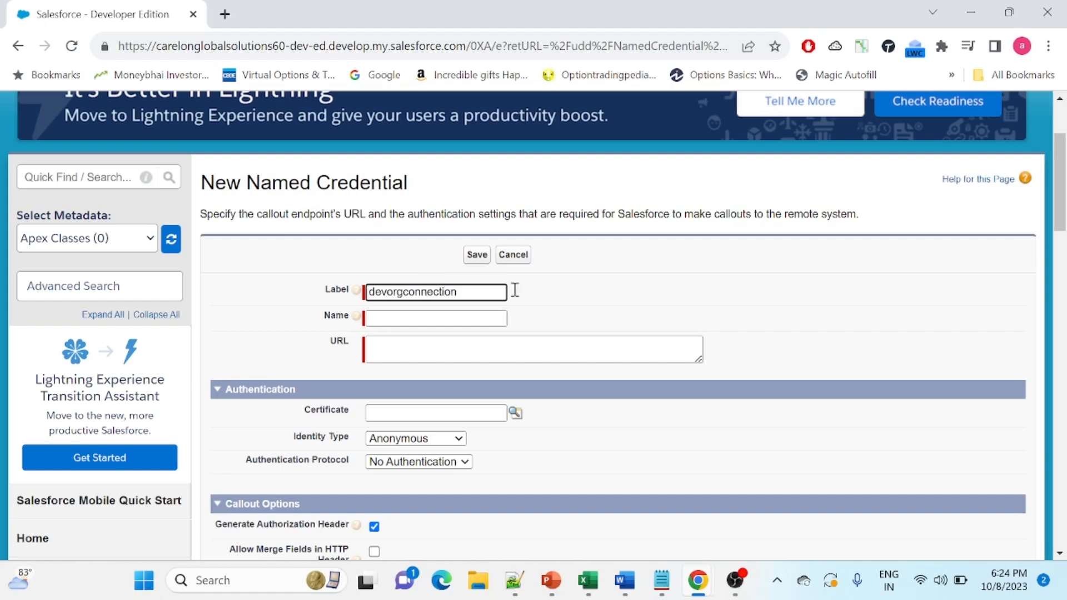
pyautogui.write('ion')
pyautogui.click(610, 284)
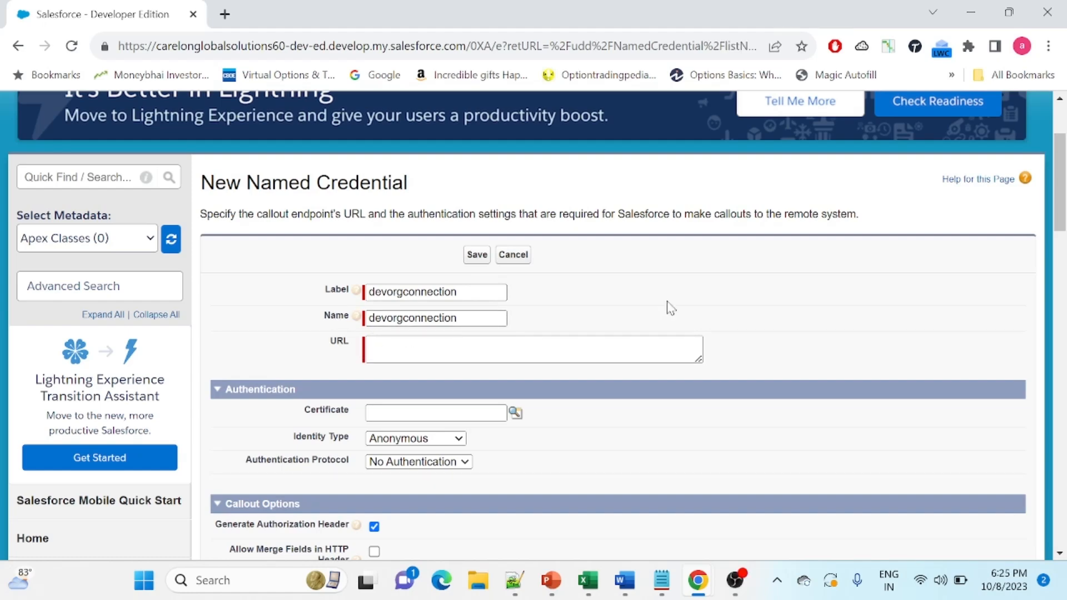
# Step: Copy the other org's base URL and paste it into the credential's URL field
pyautogui.click(444, 353)
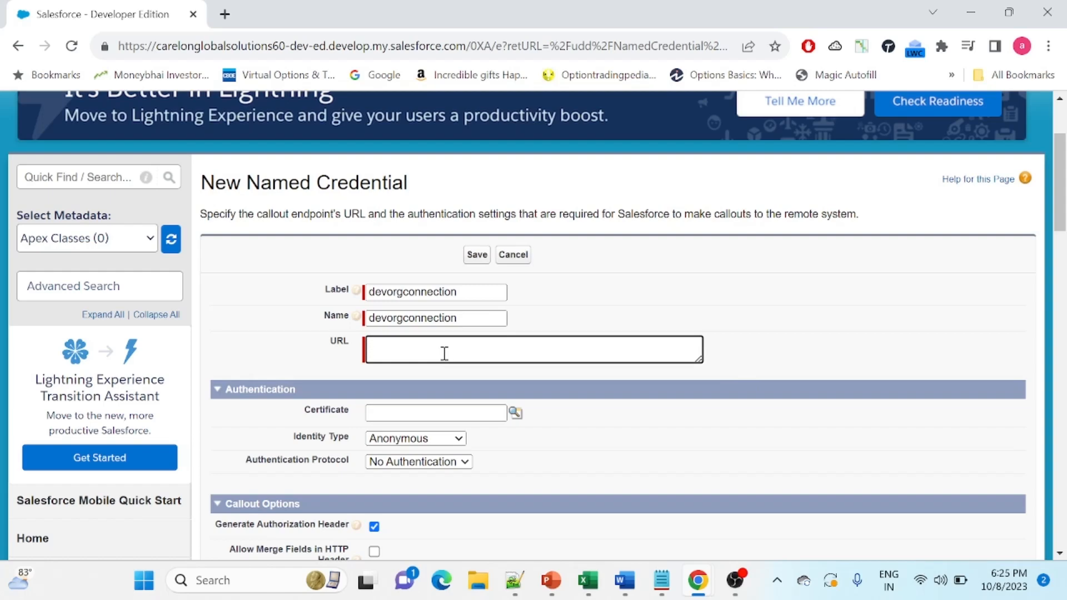
pyautogui.hotkey('alt', 'Tab')
pyautogui.press('Tab')
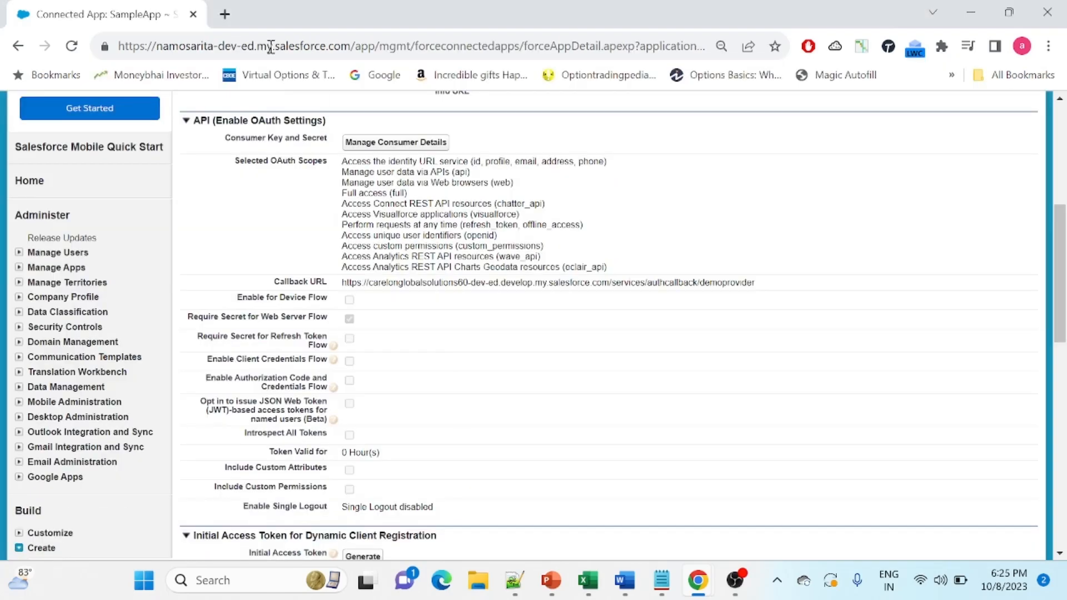
pyautogui.moveTo(351, 46); pyautogui.dragTo(114, 60)
pyautogui.hotkey('ctrl', 'c')
pyautogui.hotkey('alt', 'Tab')
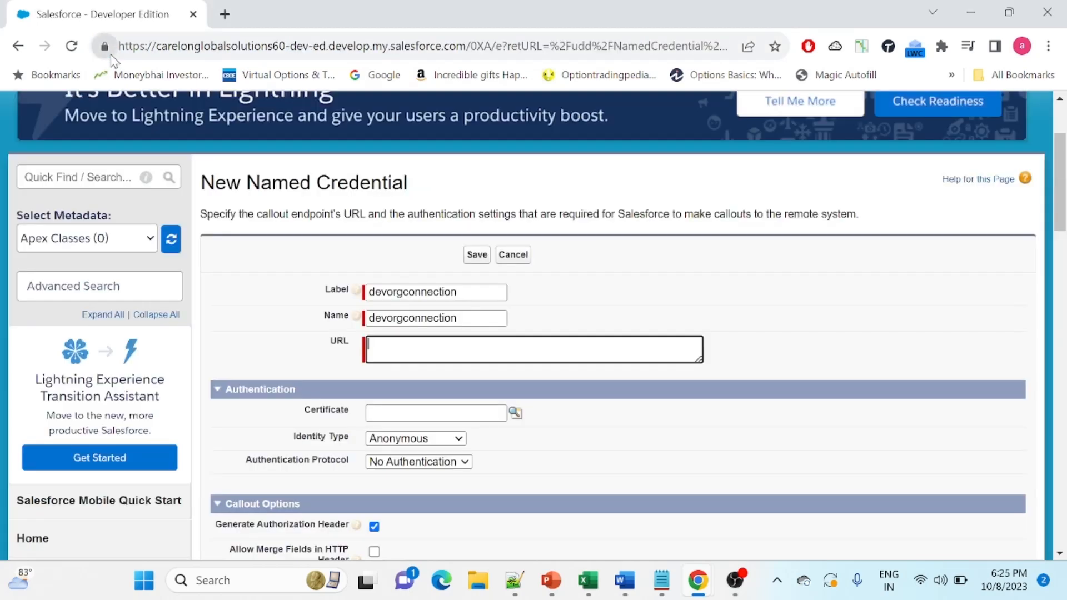
pyautogui.hotkey('ctrl', 'v')
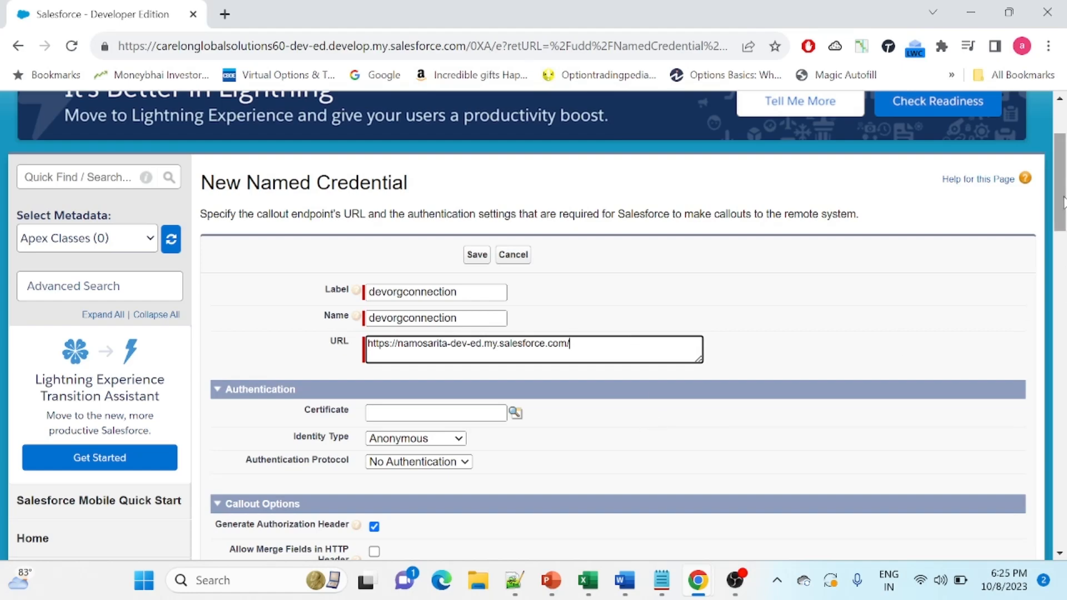
pyautogui.scroll(-2, 1063, 222)
pyautogui.scroll(-1, 1064, 223)
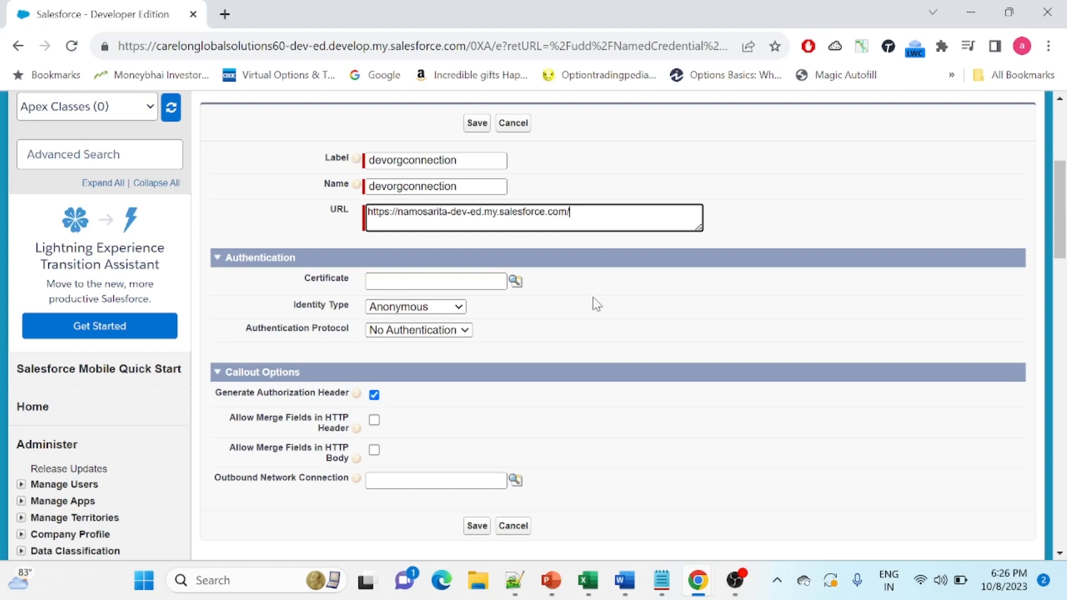
# Step: Choose Per User as Identity Type and OAuth 2.0 as Authentication Protocol for devorgconnection
pyautogui.click(433, 307)
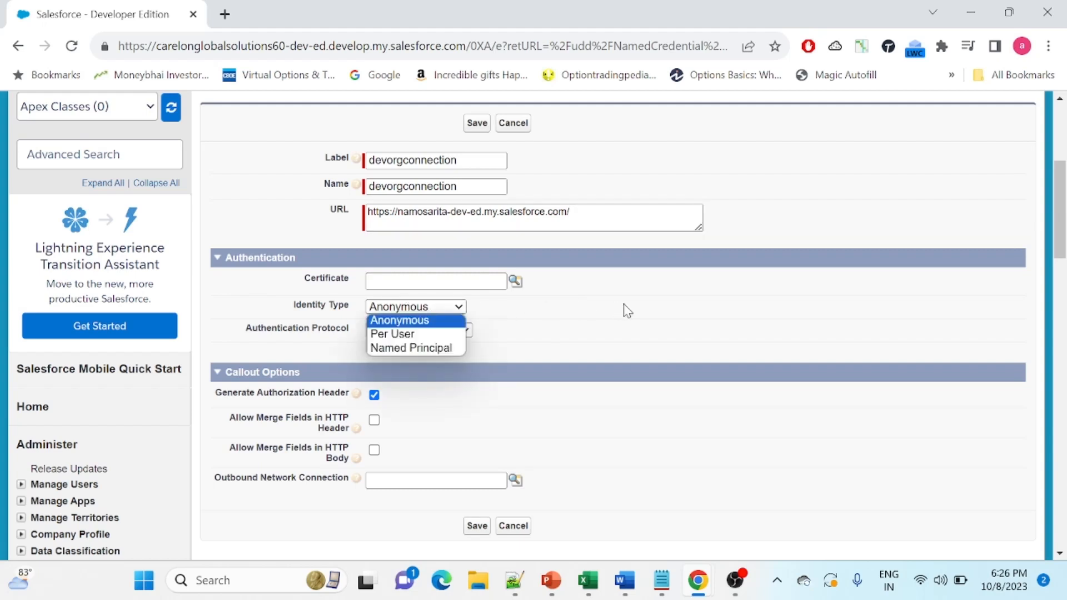
pyautogui.click(414, 338)
pyautogui.click(474, 319)
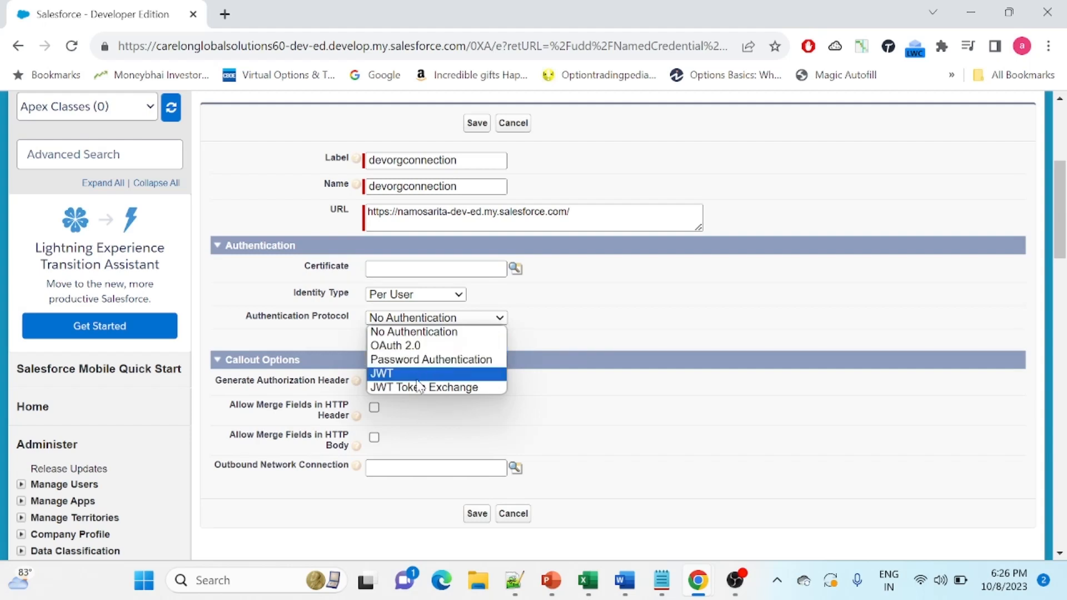
pyautogui.click(409, 346)
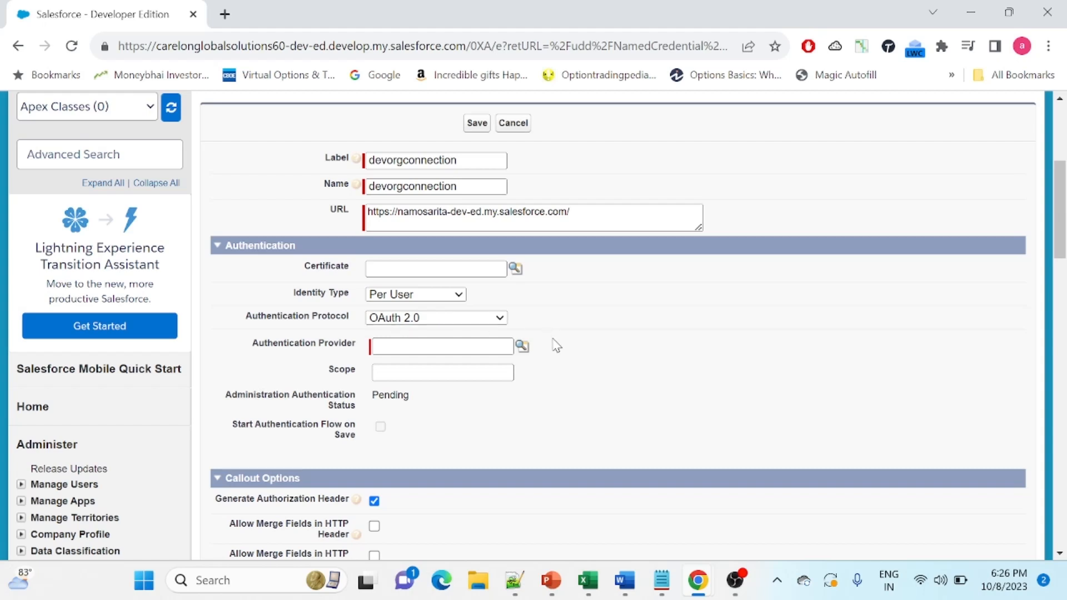
# Step: Select demoprovider as the Authentication Provider through its lookup
pyautogui.click(522, 346)
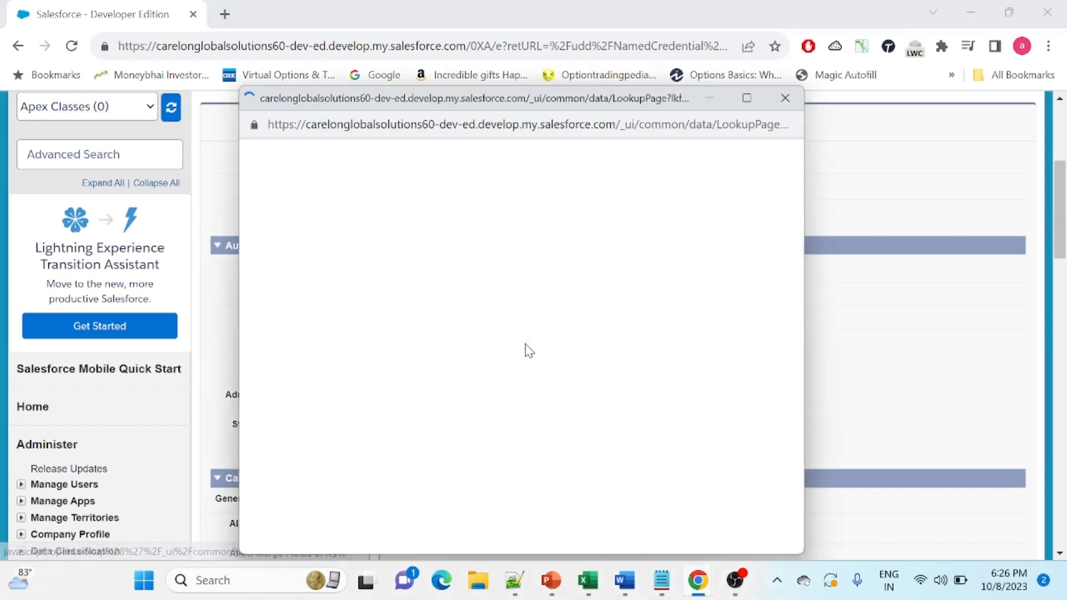
pyautogui.click(282, 303)
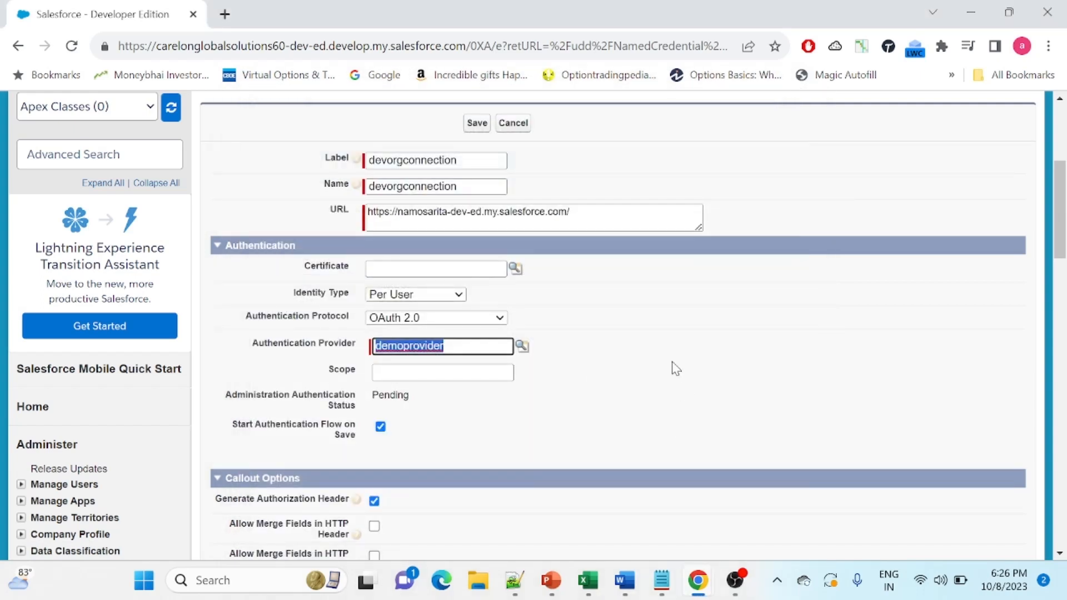
pyautogui.click(621, 391)
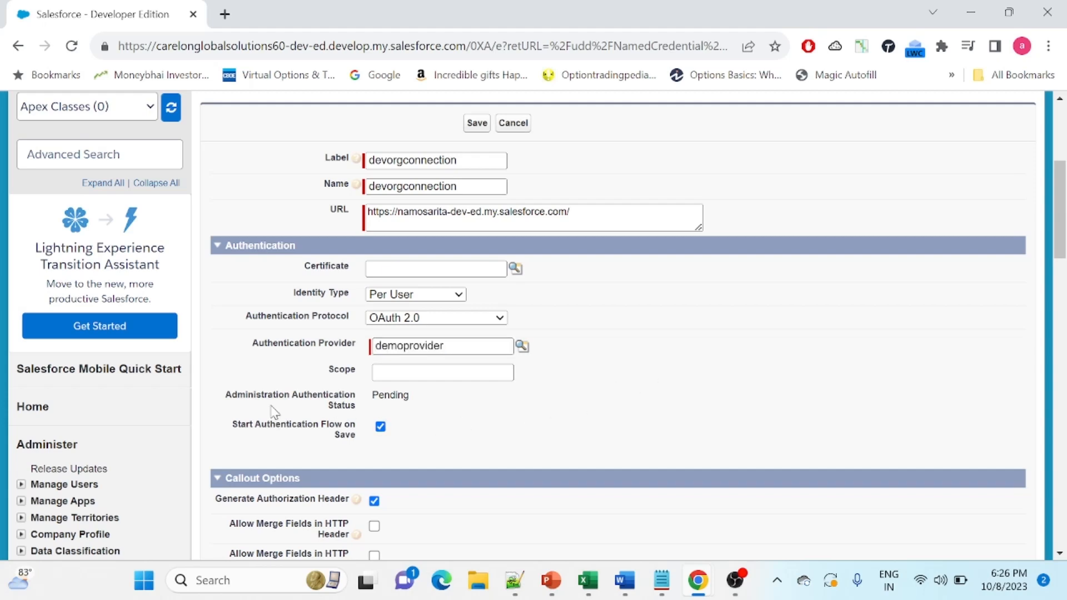
# Step: Change the Identity Type to Named Principal
pyautogui.click(446, 295)
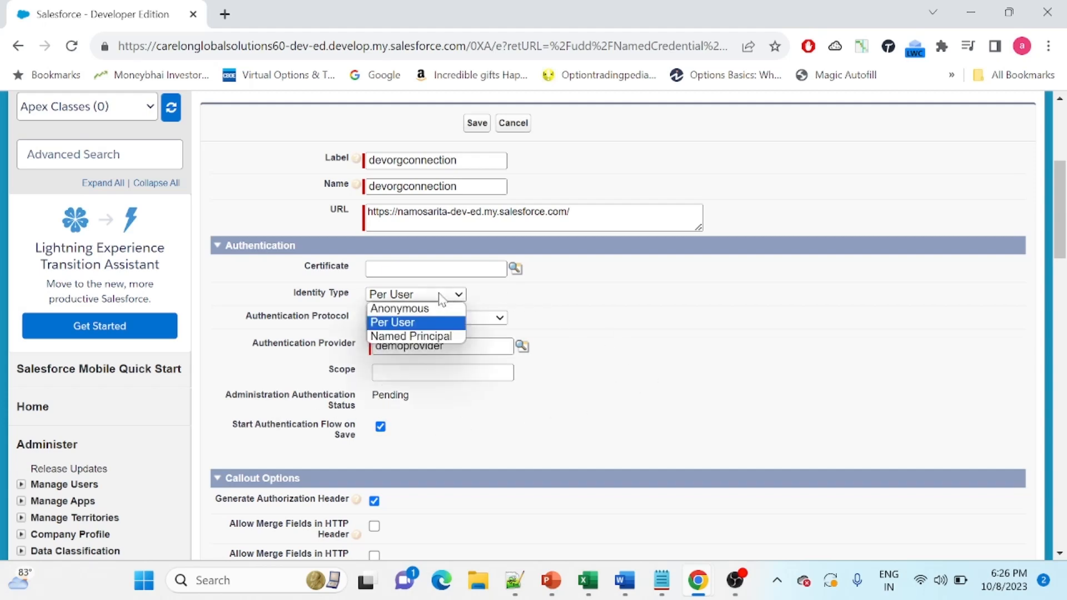
pyautogui.click(411, 336)
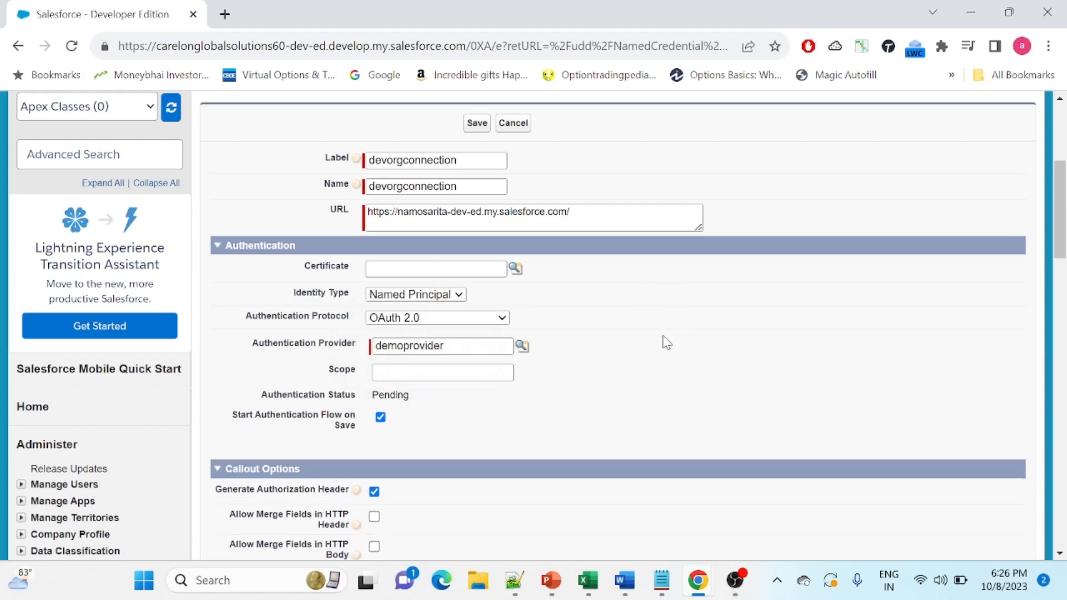
pyautogui.click(428, 295)
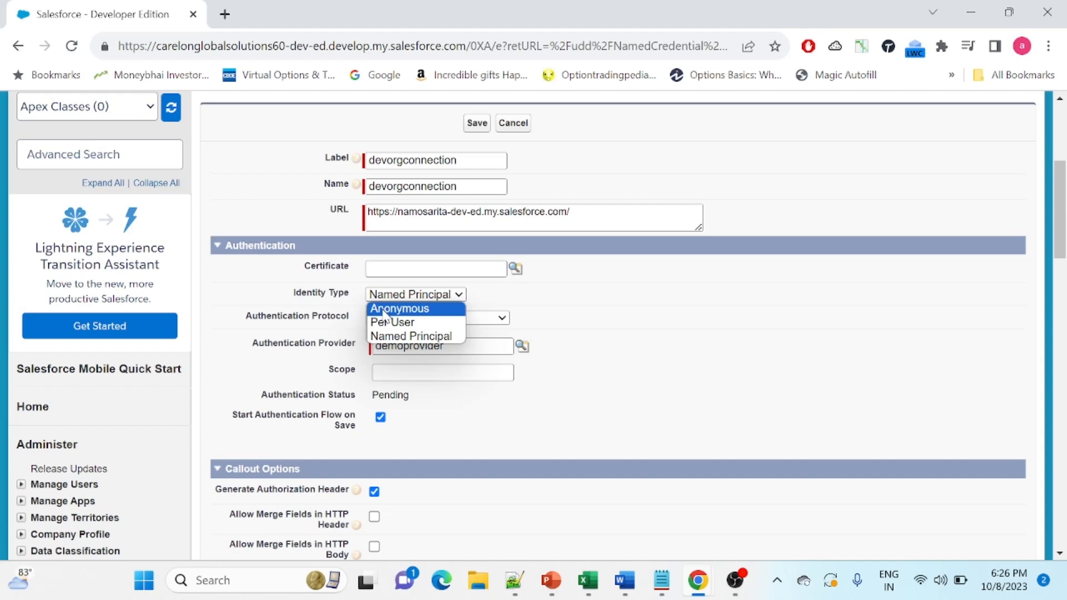
pyautogui.click(397, 350)
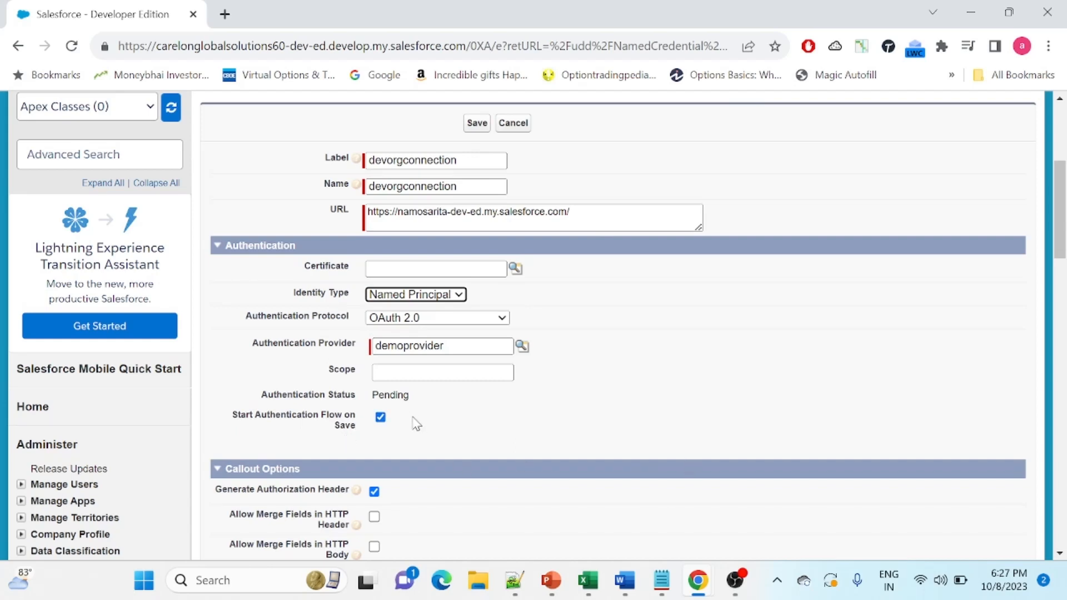
# Step: Enable Allow Merge Fields in HTTP Body and in HTTP Header for devorgconnection
pyautogui.moveTo(1061, 220); pyautogui.dragTo(1061, 252)
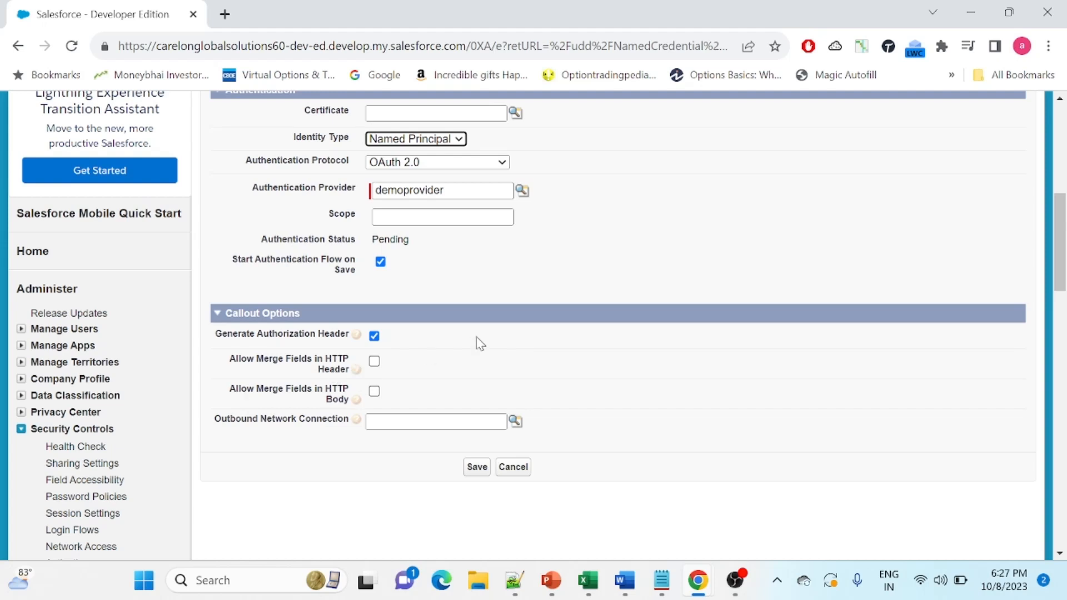
pyautogui.click(375, 393)
pyautogui.click(374, 362)
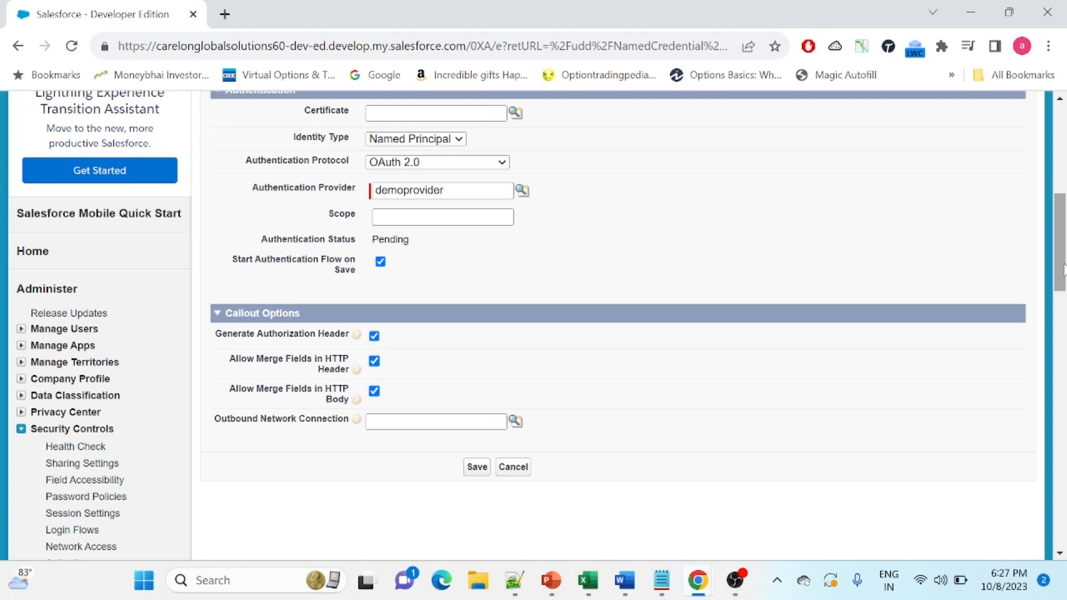
pyautogui.moveTo(1063, 270); pyautogui.dragTo(1066, 223)
pyautogui.scroll(1, 1066, 217)
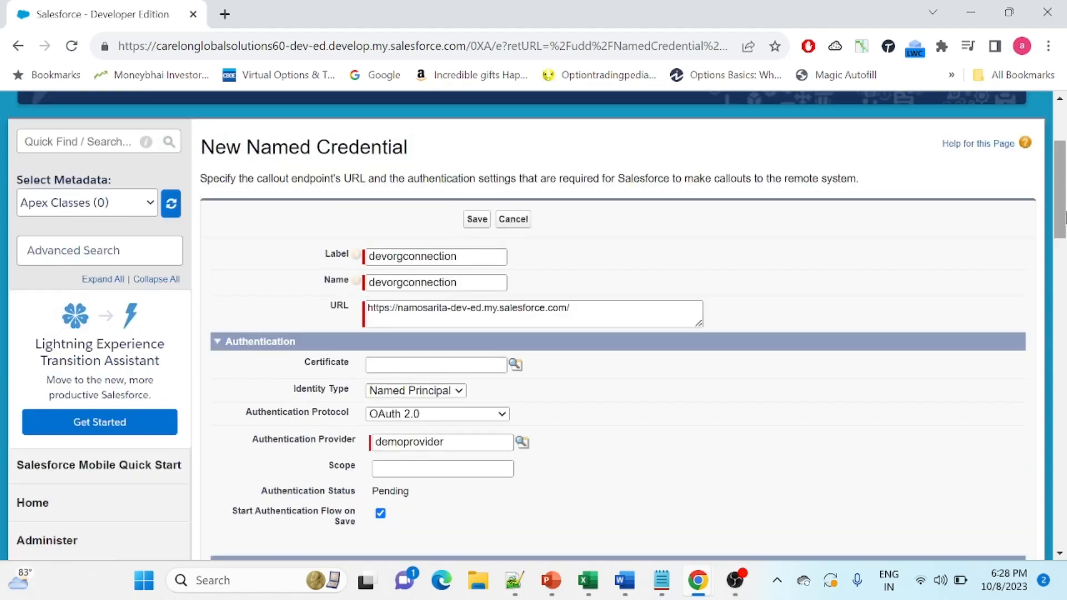
pyautogui.moveTo(1065, 217); pyautogui.dragTo(1064, 266)
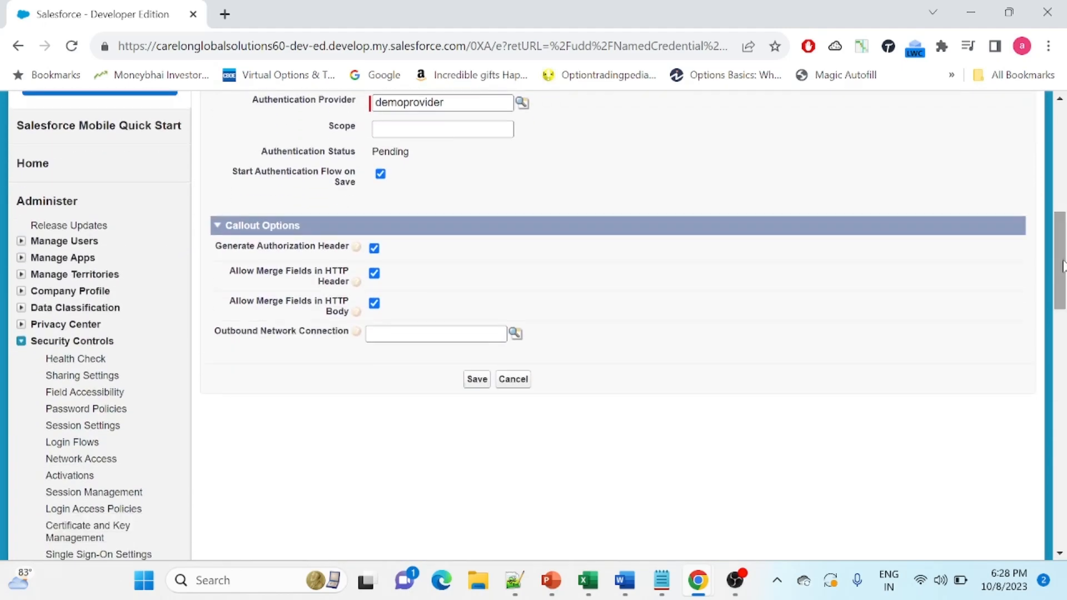
# Step: Save devorgconnection, log in to the other org with its password, and allow access
pyautogui.click(475, 379)
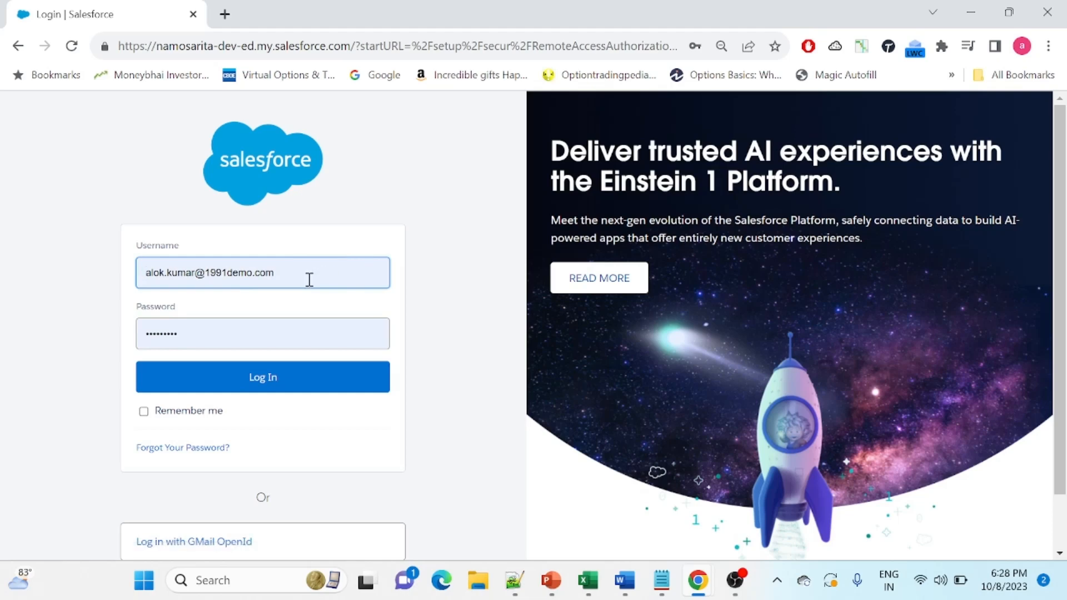
pyautogui.moveTo(303, 279); pyautogui.dragTo(240, 300)
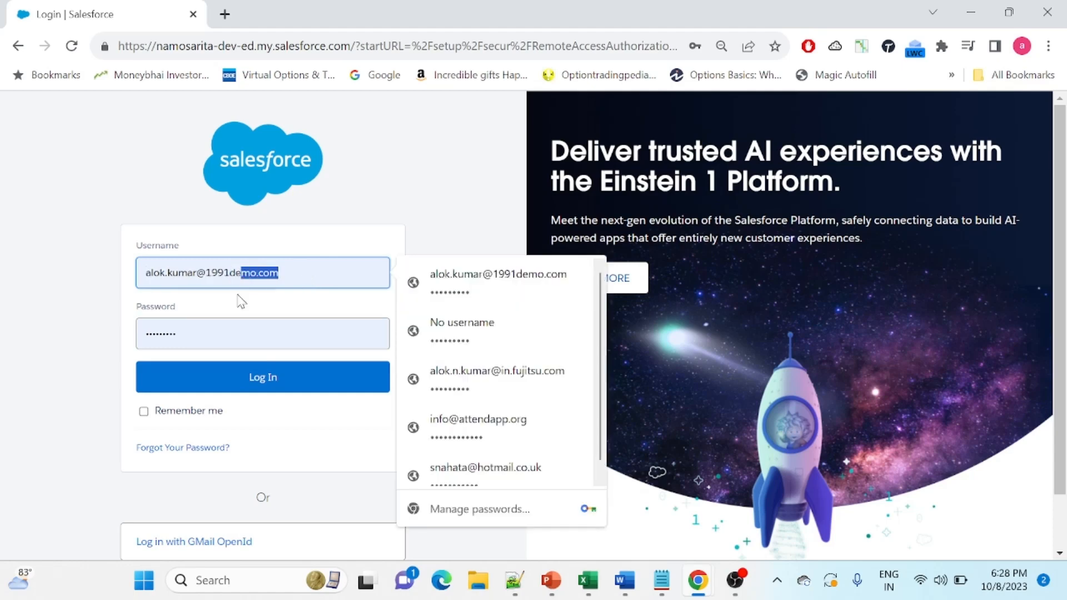
pyautogui.click(202, 327)
pyautogui.moveTo(193, 336); pyautogui.dragTo(122, 340)
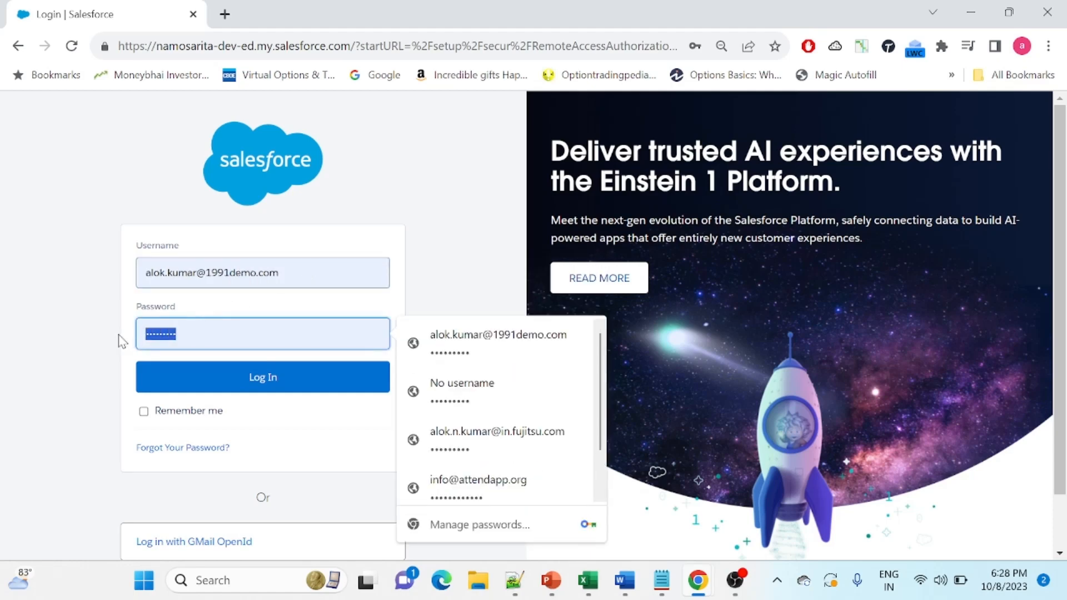
pyautogui.write('•••••••••')
pyautogui.click(297, 385)
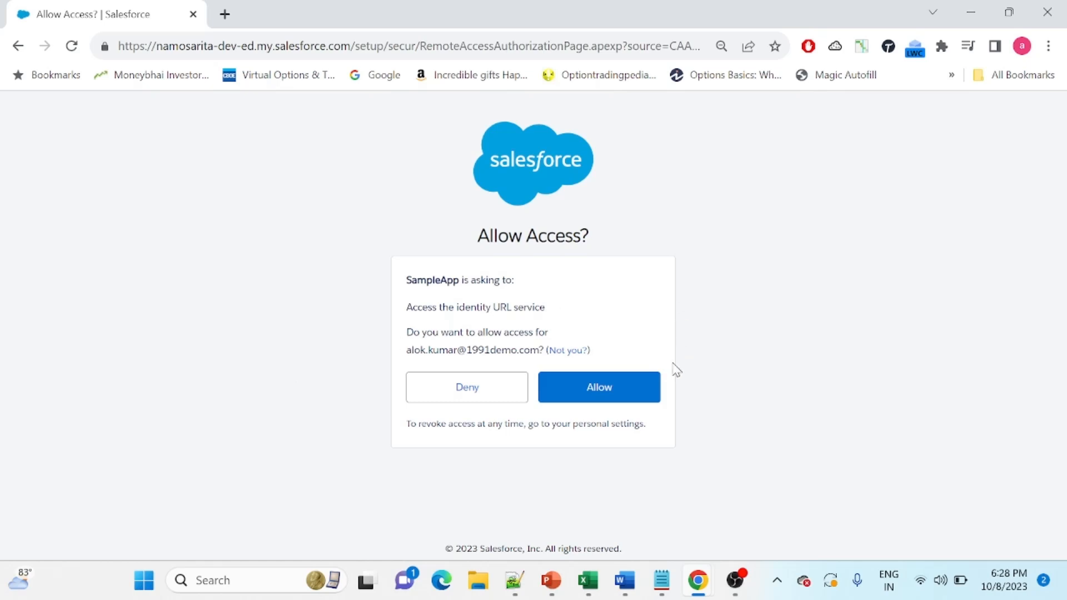
pyautogui.click(610, 385)
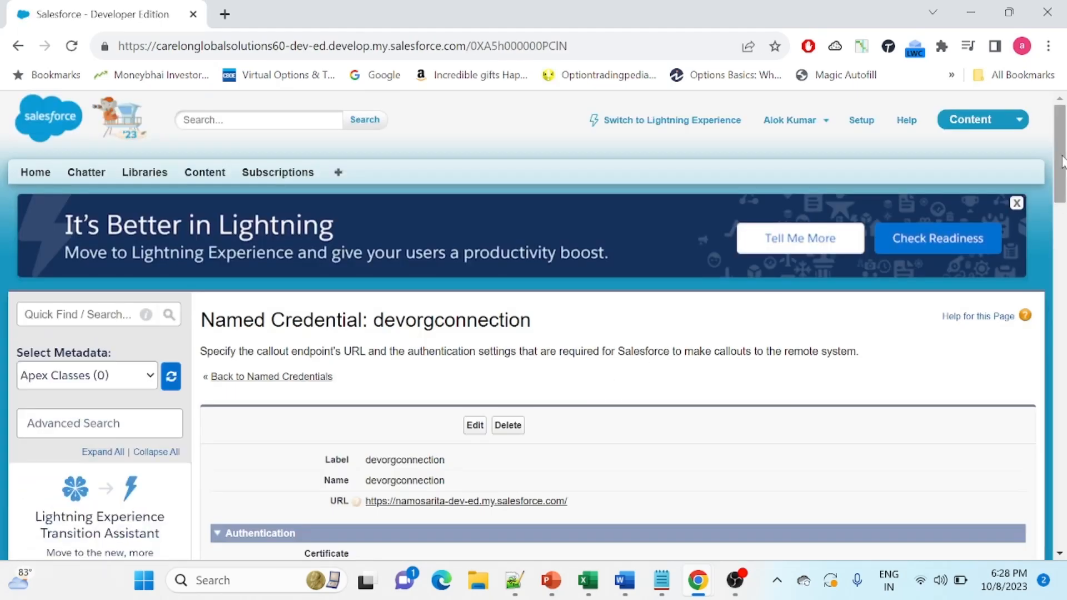
pyautogui.moveTo(1063, 162); pyautogui.dragTo(1063, 213)
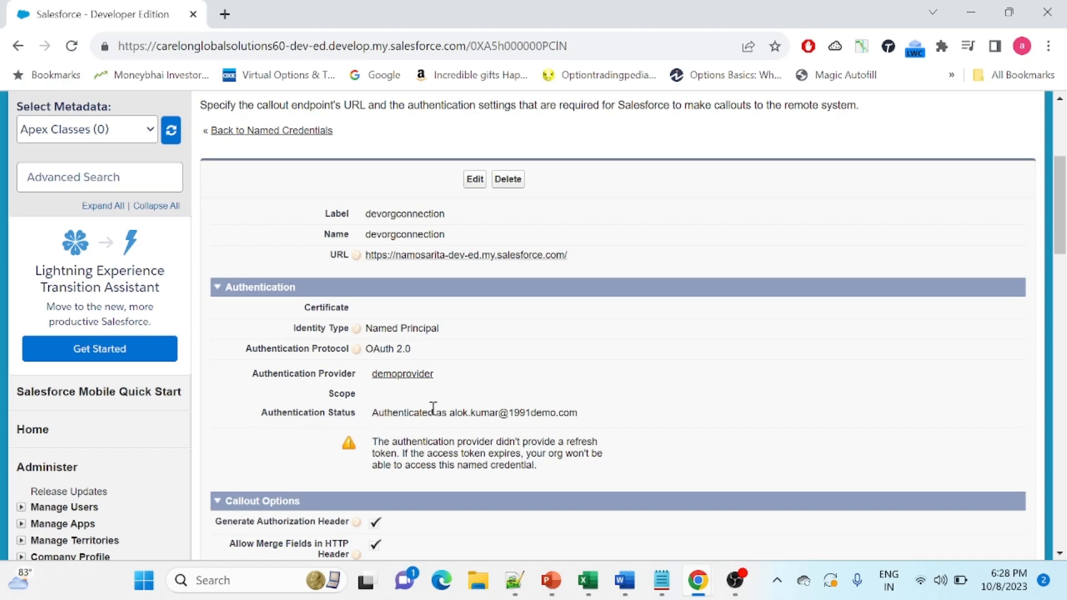
pyautogui.moveTo(594, 418); pyautogui.dragTo(453, 428)
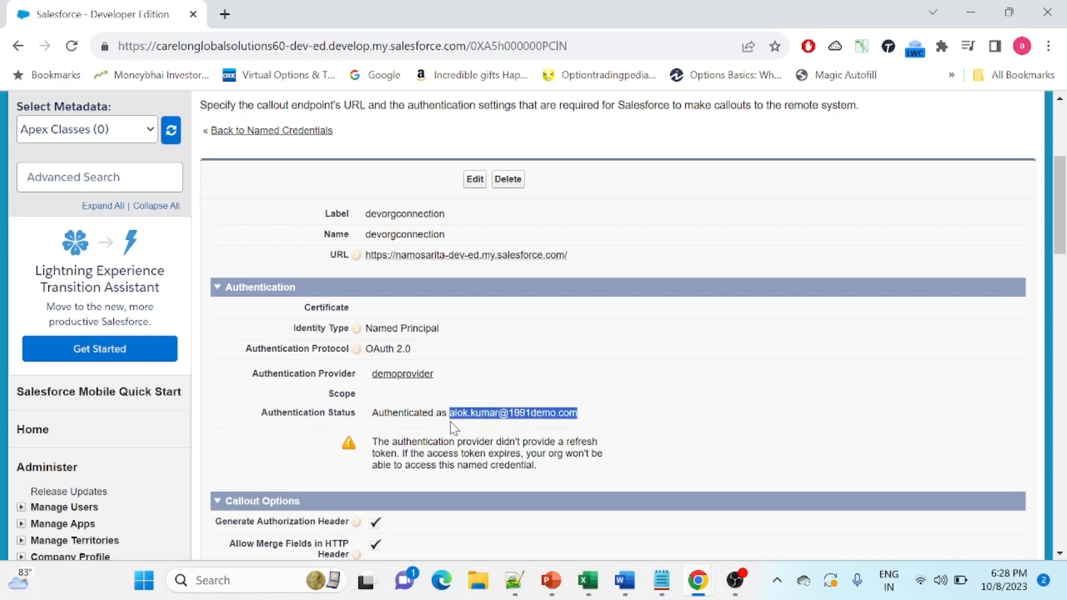
pyautogui.click(629, 424)
pyautogui.moveTo(591, 424); pyautogui.dragTo(451, 420)
pyautogui.click(386, 425)
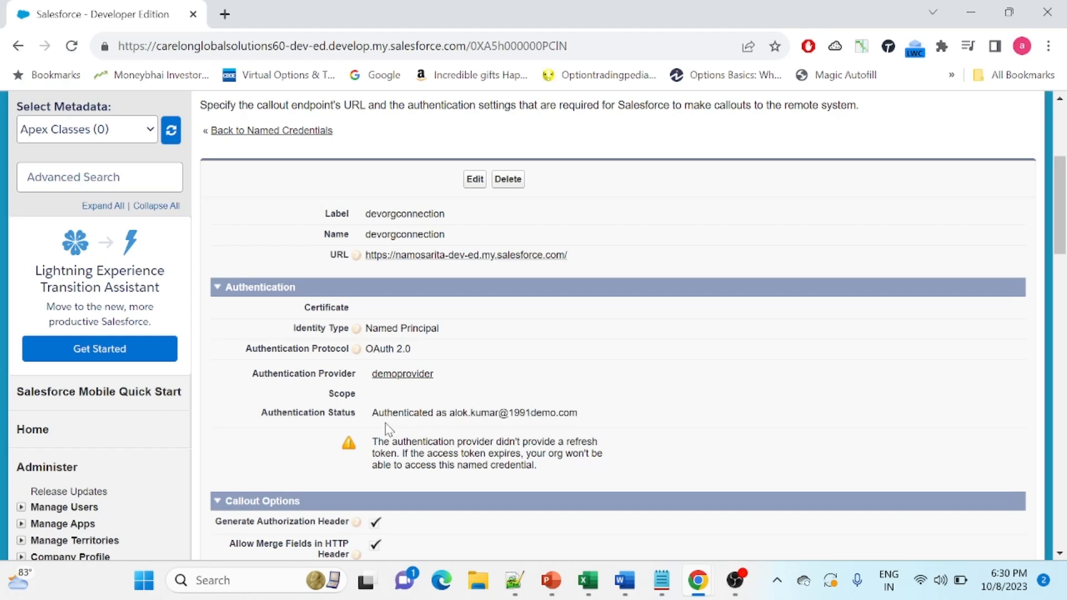
pyautogui.moveTo(373, 414); pyautogui.dragTo(435, 416)
pyautogui.click(502, 455)
pyautogui.moveTo(548, 472); pyautogui.dragTo(373, 439)
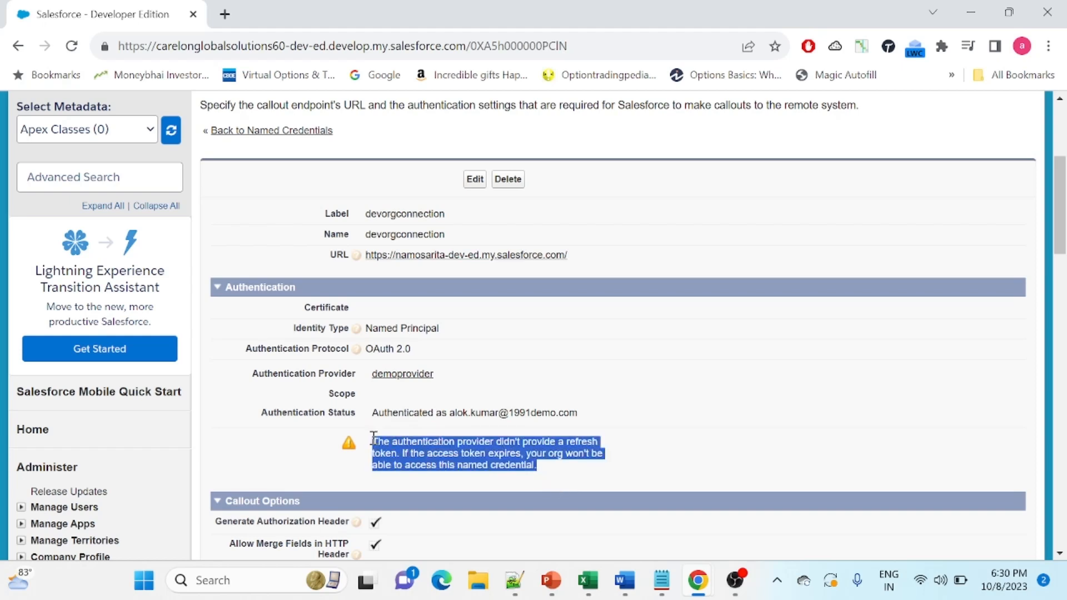
pyautogui.click(487, 467)
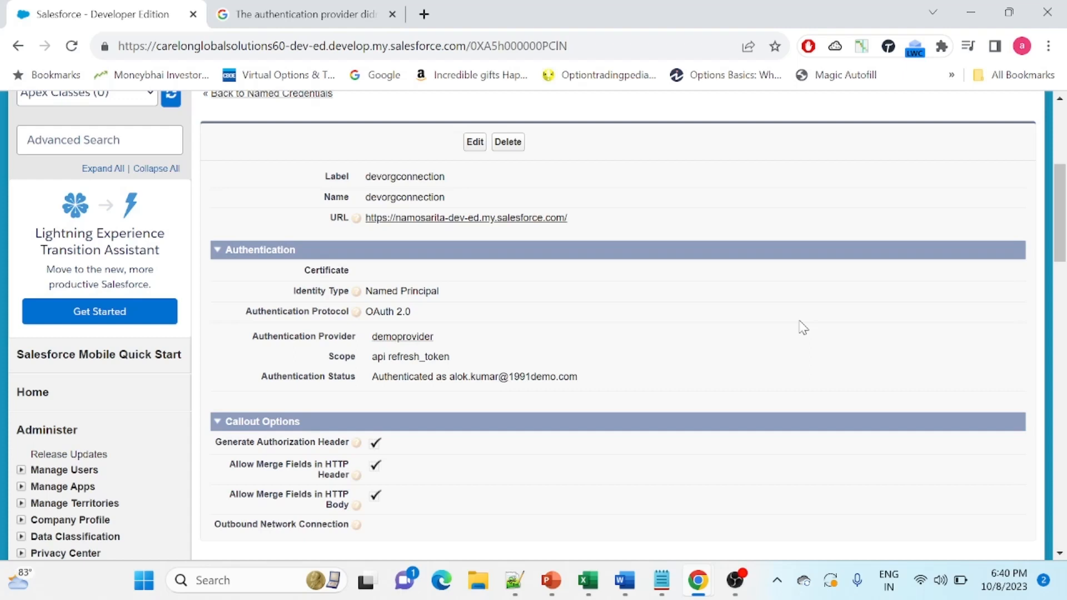
# Step: Review the api refresh_token Scope value on the authenticated devorgconnection credential
pyautogui.moveTo(452, 359); pyautogui.dragTo(367, 358)
pyautogui.click(422, 360)
pyautogui.moveTo(388, 358); pyautogui.dragTo(372, 357)
pyautogui.doubleClick(411, 357)
pyautogui.click(457, 371)
pyautogui.moveTo(469, 360); pyautogui.dragTo(390, 359)
pyautogui.click(498, 361)
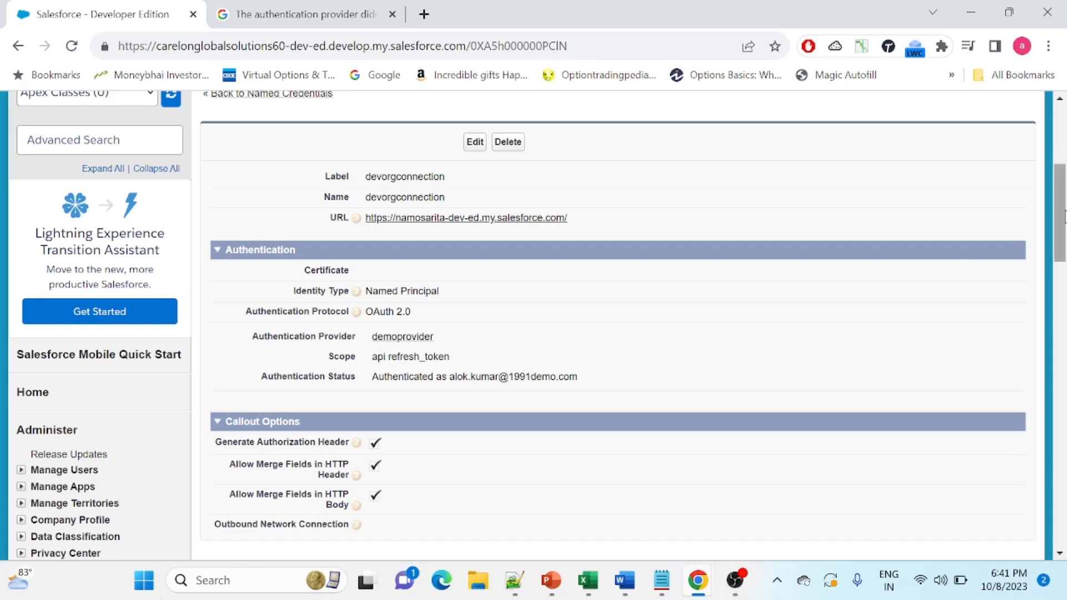
pyautogui.moveTo(1064, 217); pyautogui.dragTo(1064, 192)
# Step: In Developer Console, open the Execute Anonymous window, then move and enlarge it
pyautogui.hotkey('alt', 'Tab')
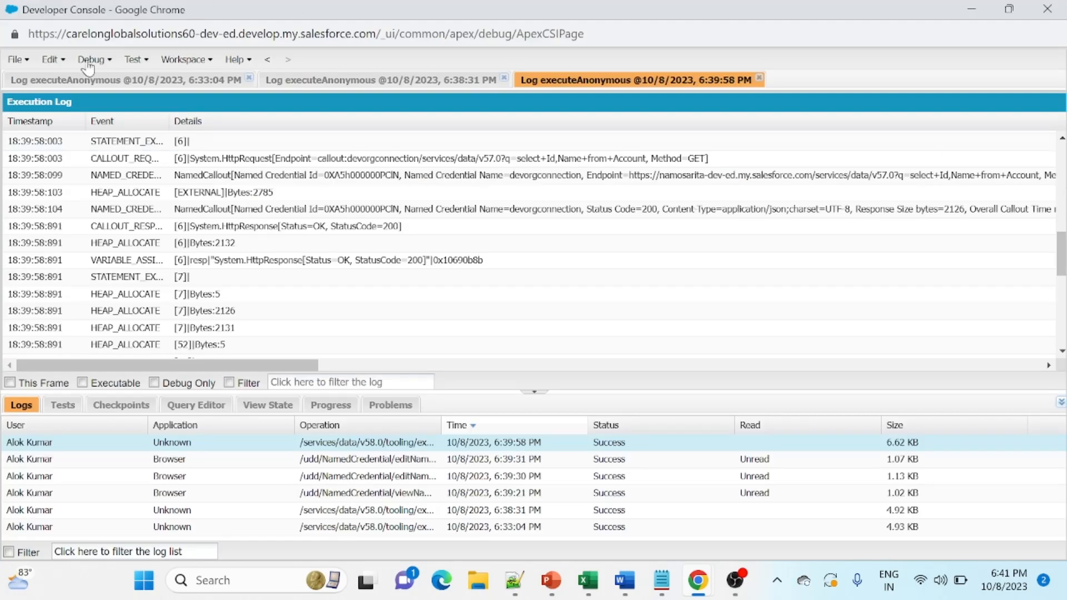
pyautogui.click(89, 59)
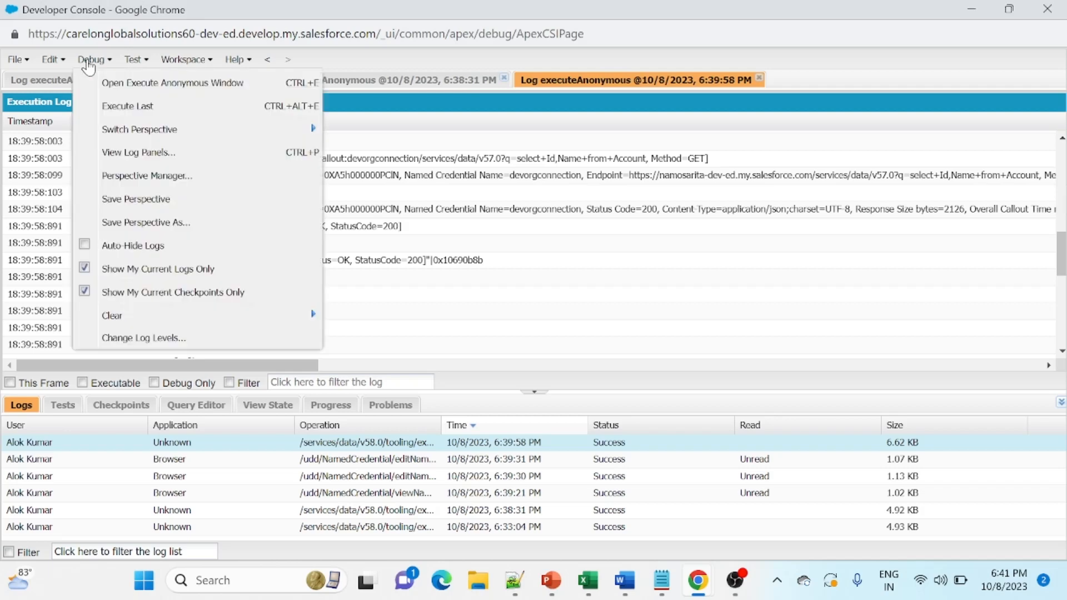
pyautogui.click(107, 85)
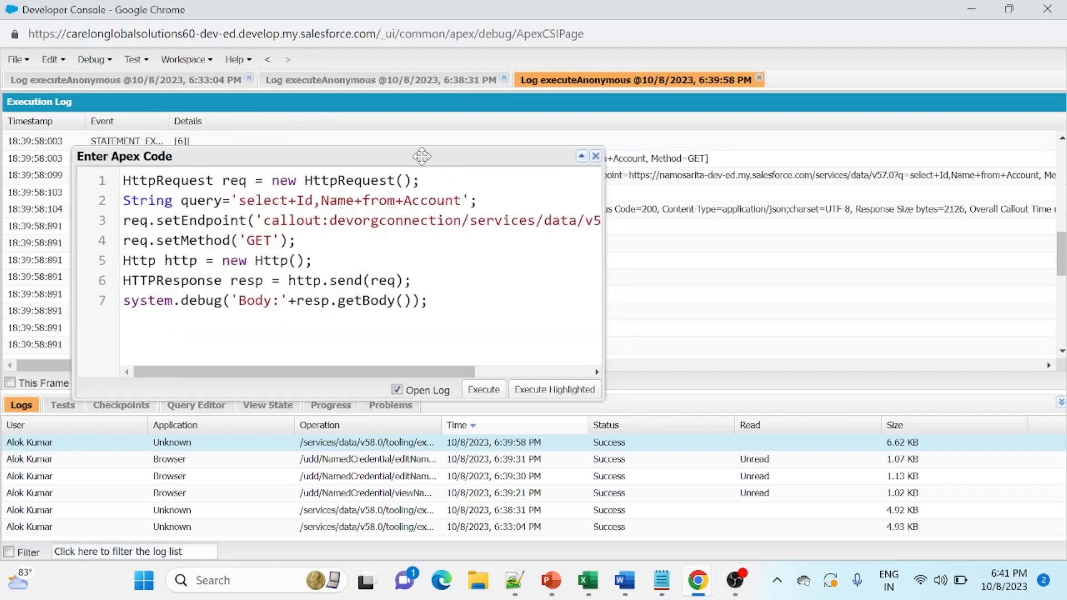
pyautogui.moveTo(424, 157); pyautogui.dragTo(599, 161)
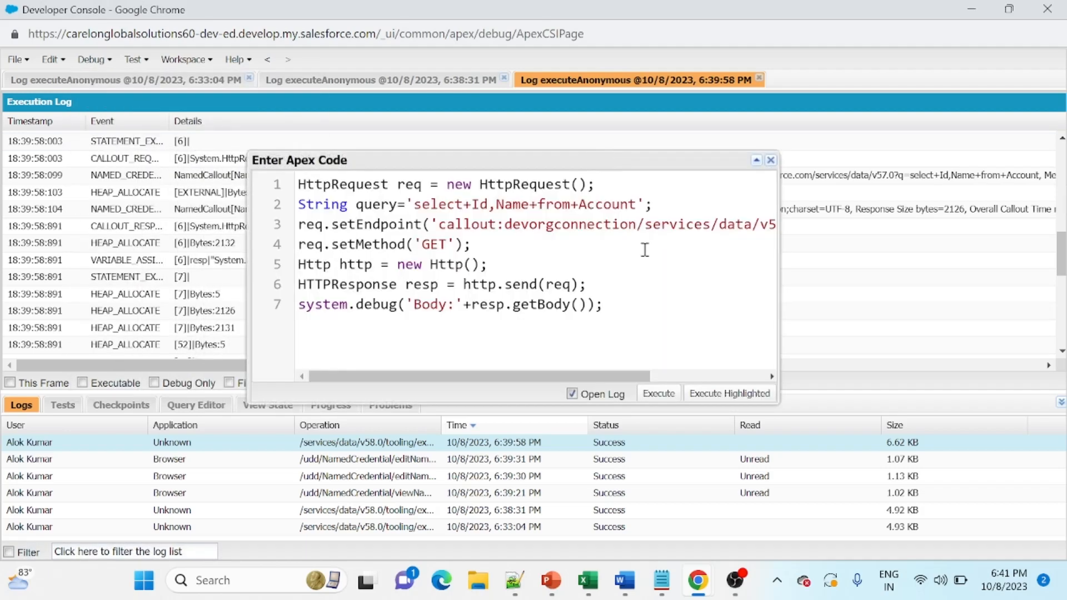
pyautogui.moveTo(777, 406); pyautogui.dragTo(856, 456)
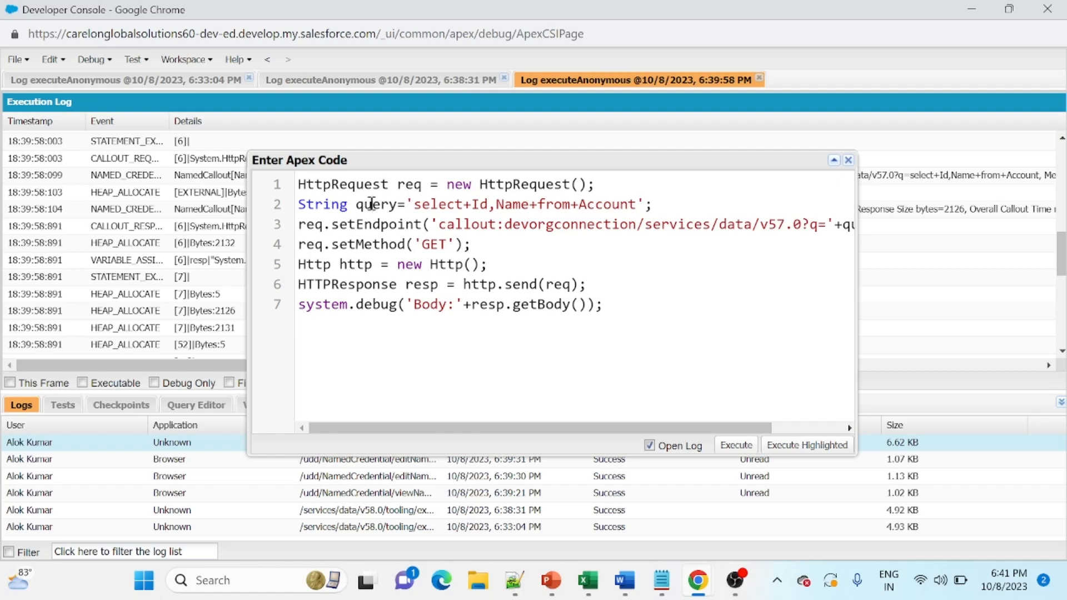
# Step: Review the HttpRequest code using the devorgconnection endpoint, then execute the callout
pyautogui.doubleClick(373, 204)
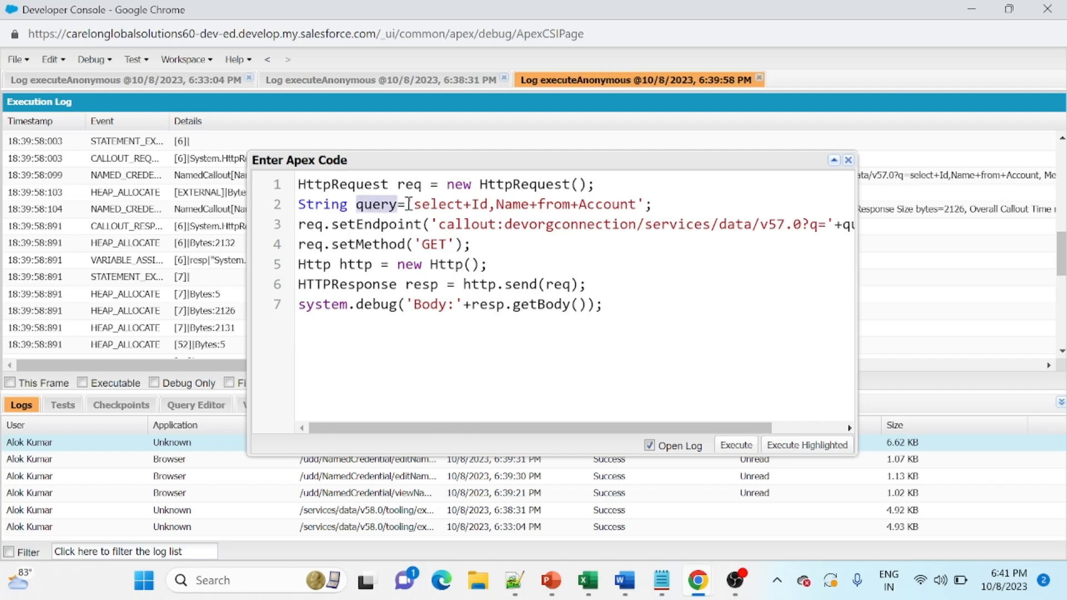
pyautogui.click(656, 189)
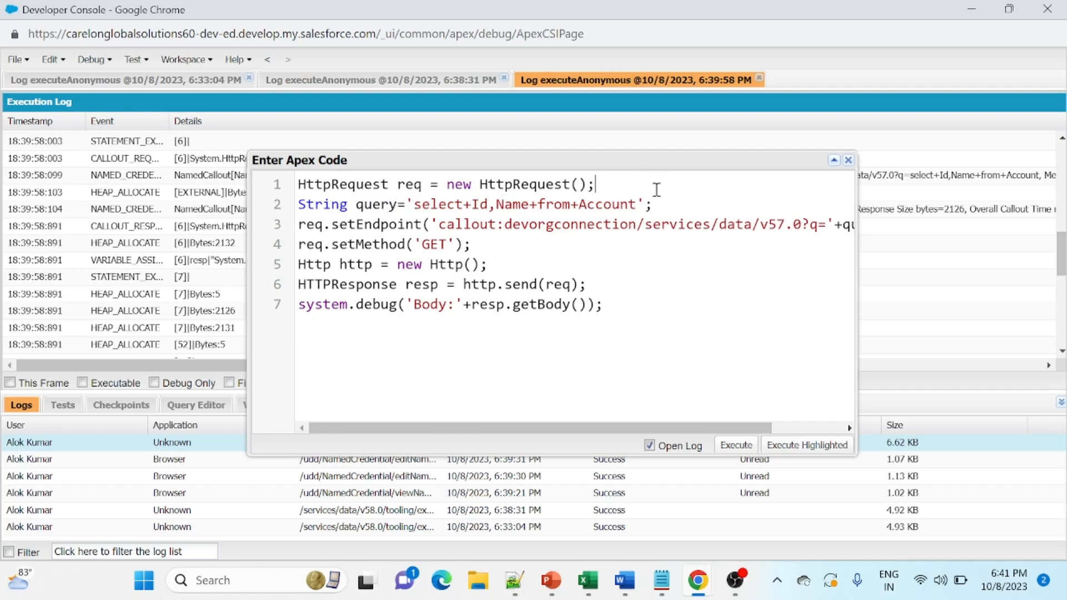
pyautogui.doubleClick(335, 187)
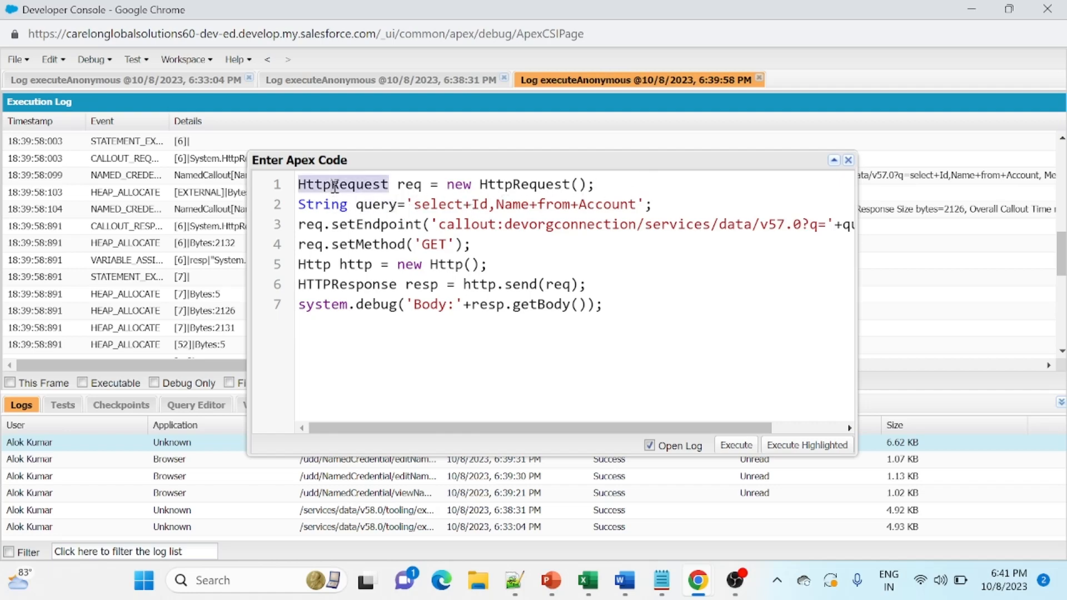
pyautogui.doubleClick(360, 225)
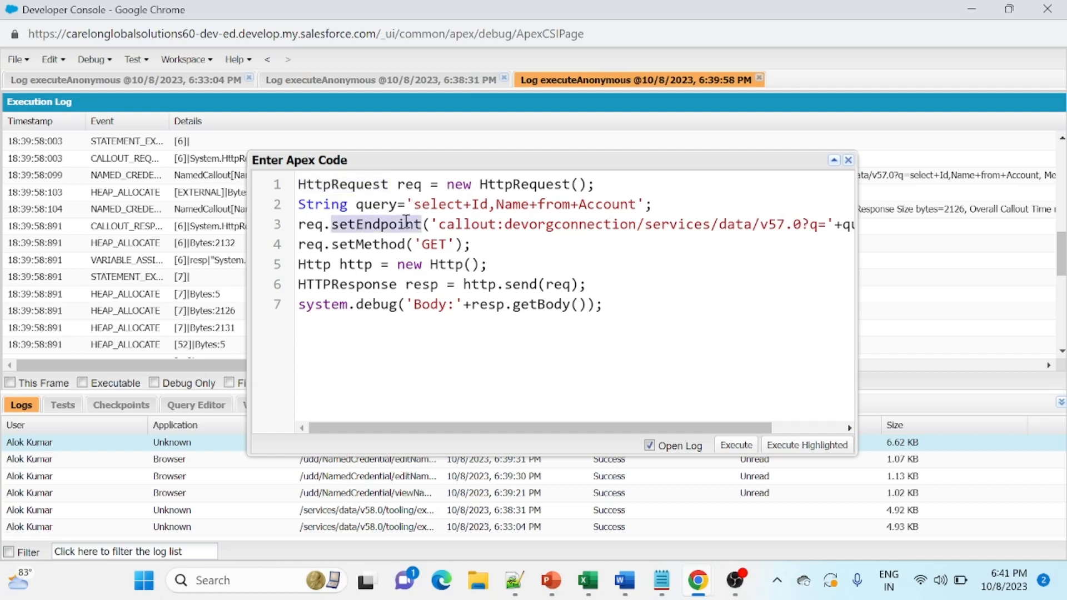
pyautogui.click(498, 224)
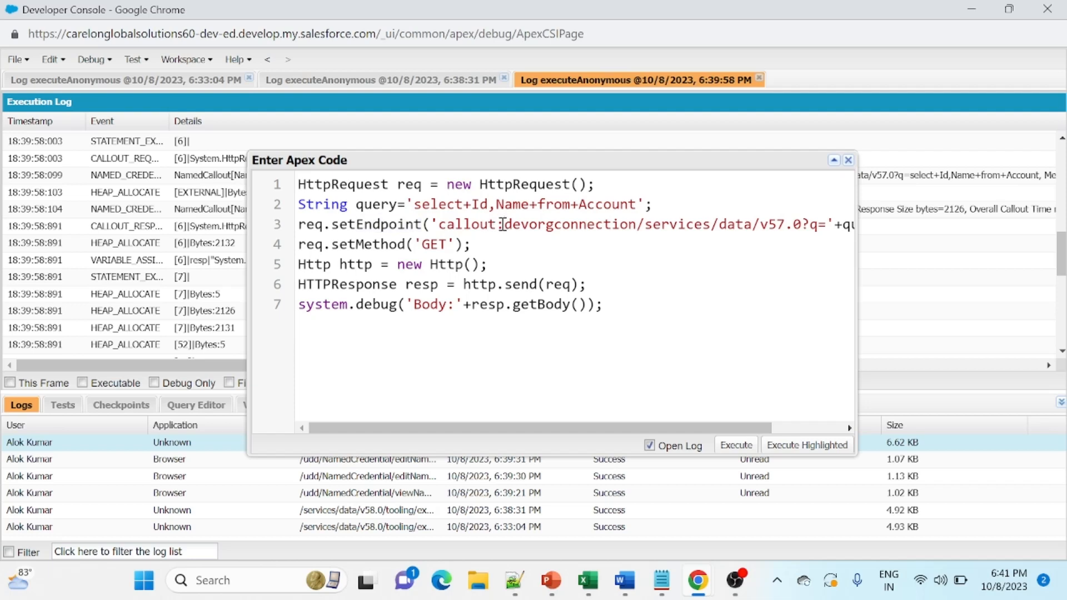
pyautogui.moveTo(504, 224); pyautogui.dragTo(639, 225)
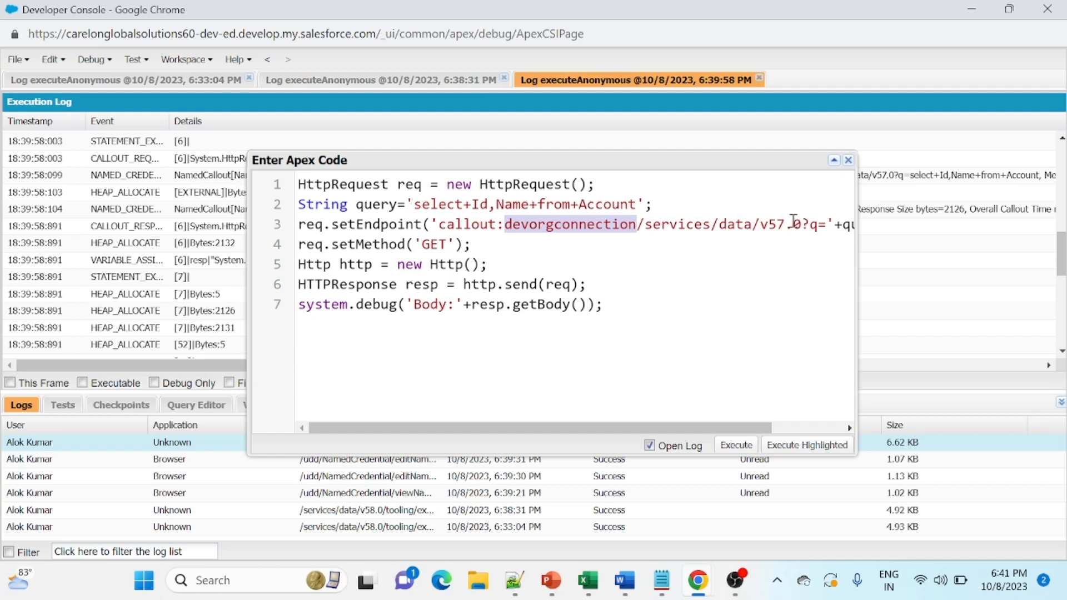
pyautogui.moveTo(714, 428); pyautogui.dragTo(785, 423)
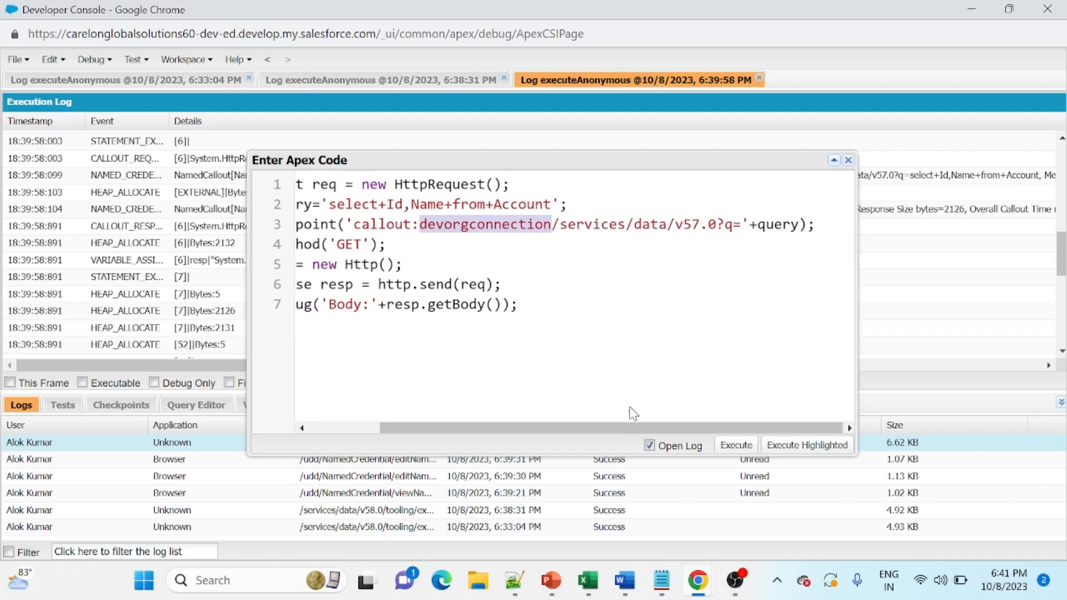
pyautogui.moveTo(611, 429); pyautogui.dragTo(470, 440)
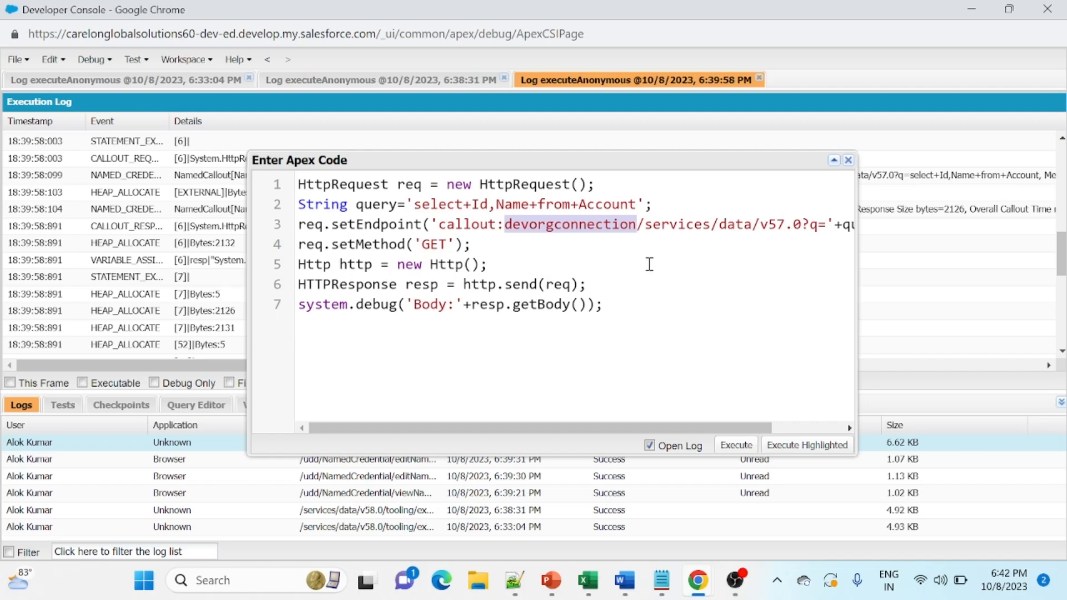
pyautogui.click(735, 447)
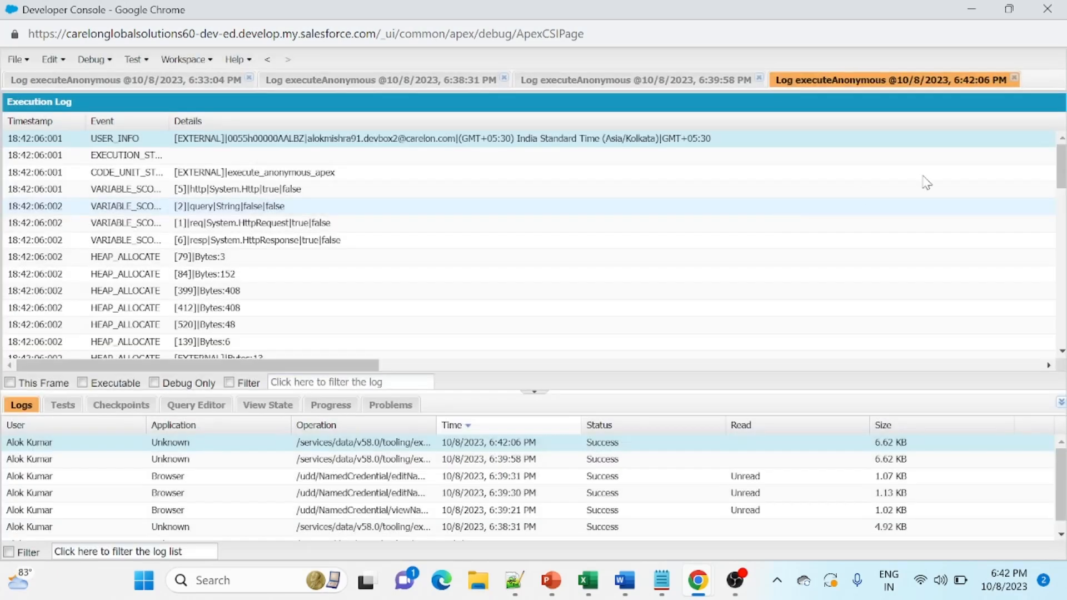
# Step: Scroll the executeAnonymous log to the StatusCode=200 response and USER_DEBUG body
pyautogui.moveTo(1059, 162); pyautogui.dragTo(1063, 249)
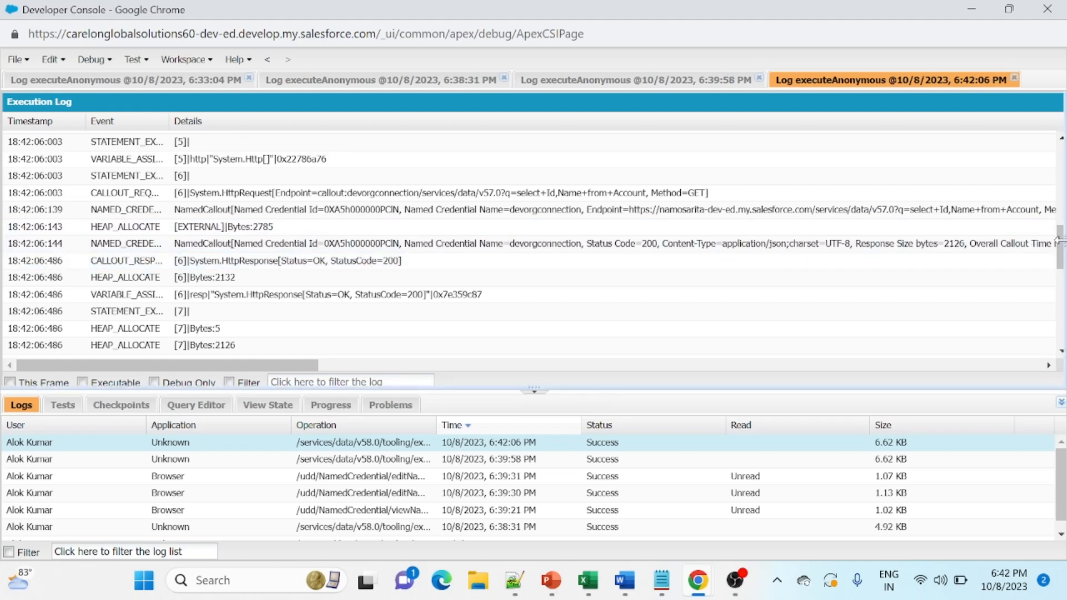
pyautogui.moveTo(1059, 243); pyautogui.dragTo(1063, 285)
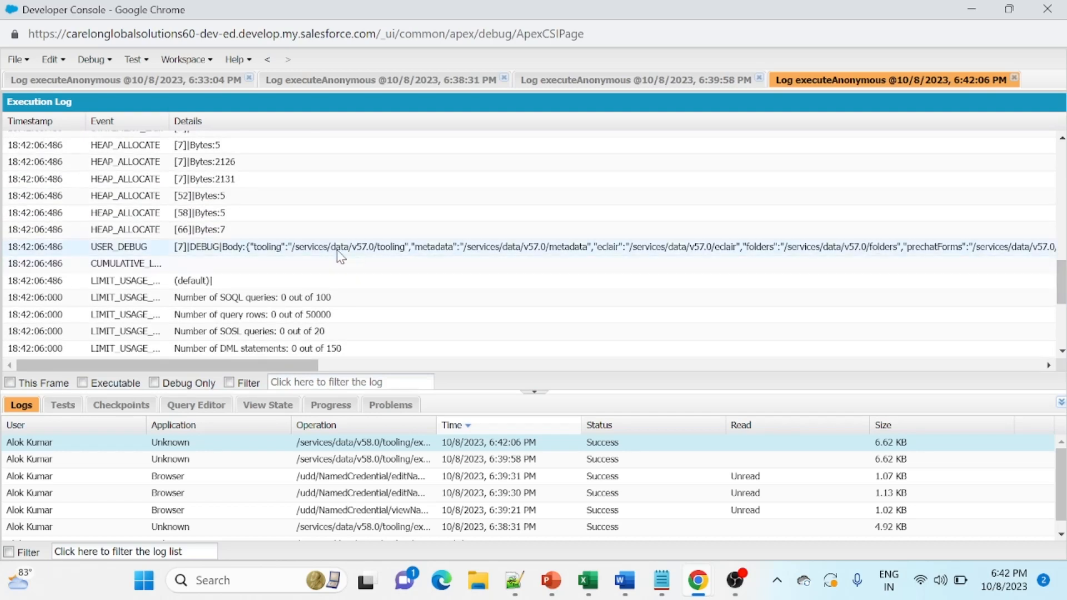